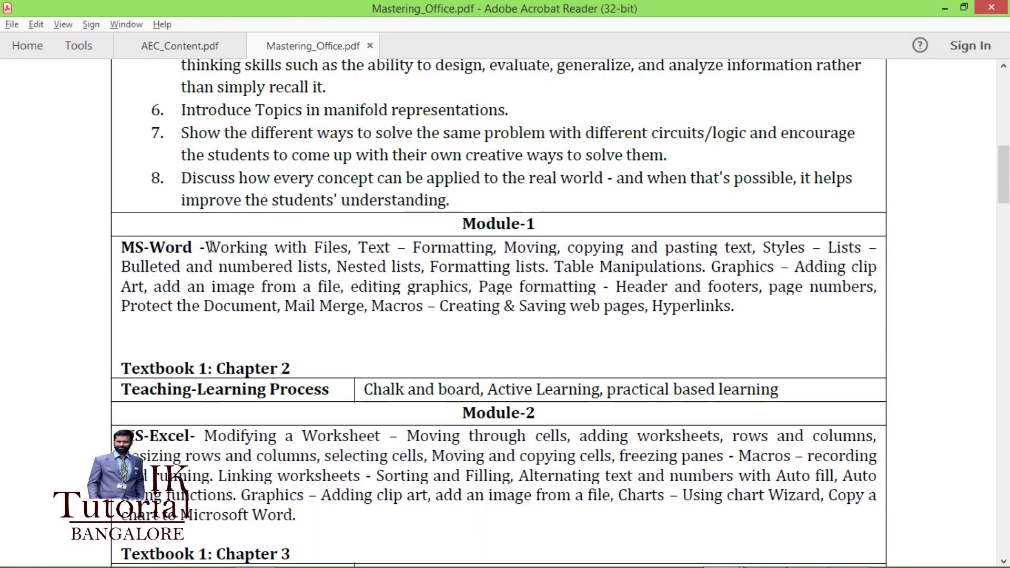
Step: Review the Module-1 MS-Word topics in the syllabus, highlighting Mail Merge and Macros
{"action": "left_click_drag", "start_coordinate": [207, 247], "coordinate": [302, 286]}
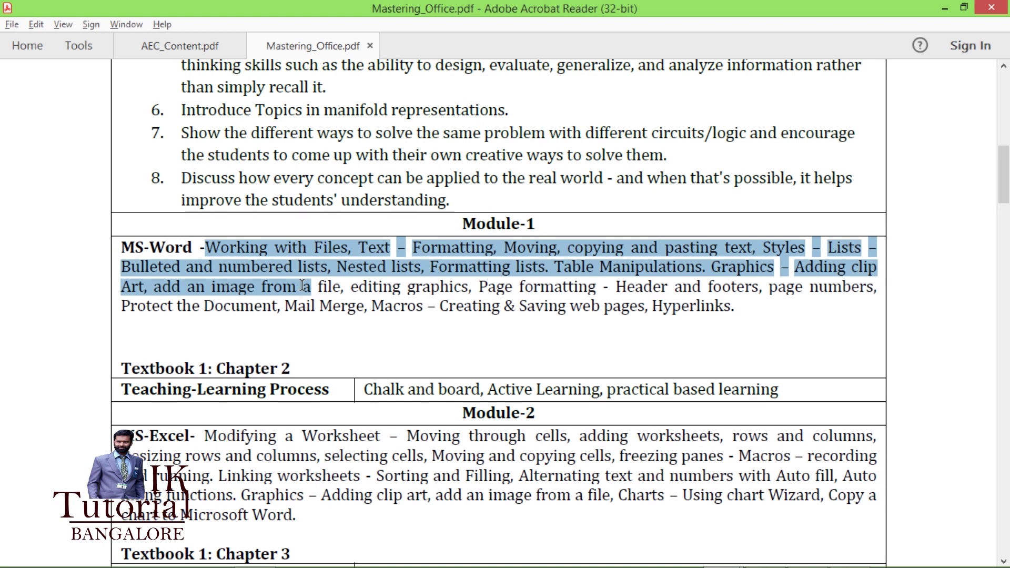
{"action": "left_click", "coordinate": [406, 342]}
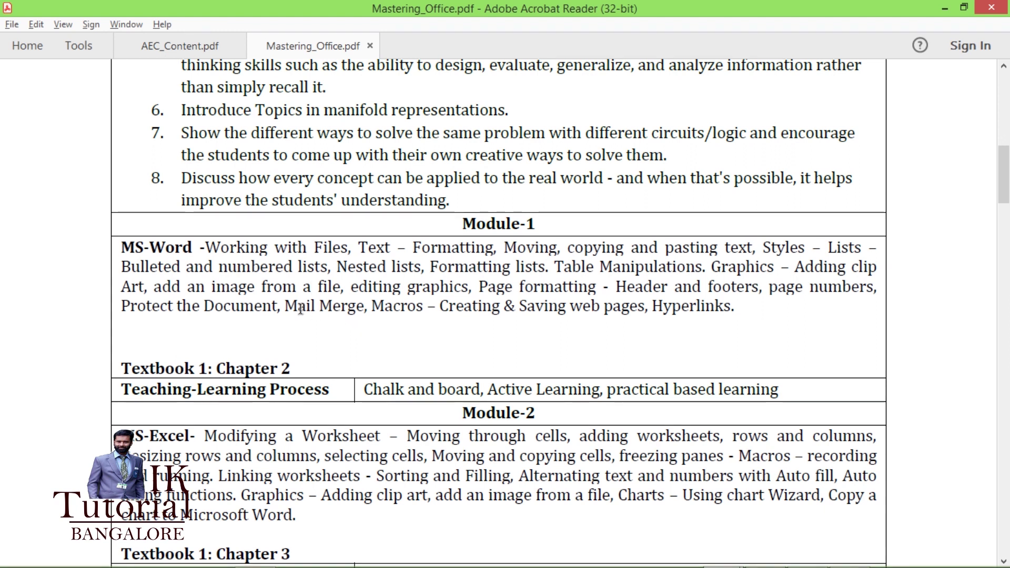
{"action": "left_click_drag", "start_coordinate": [285, 307], "coordinate": [364, 307]}
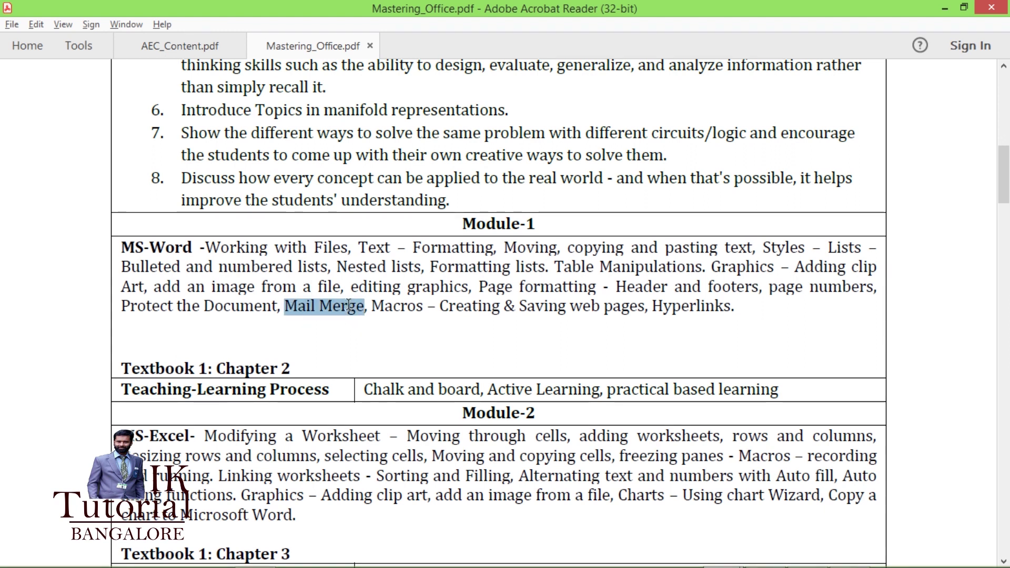
{"action": "left_click", "coordinate": [380, 306]}
{"action": "left_click_drag", "start_coordinate": [380, 306], "coordinate": [423, 307]}
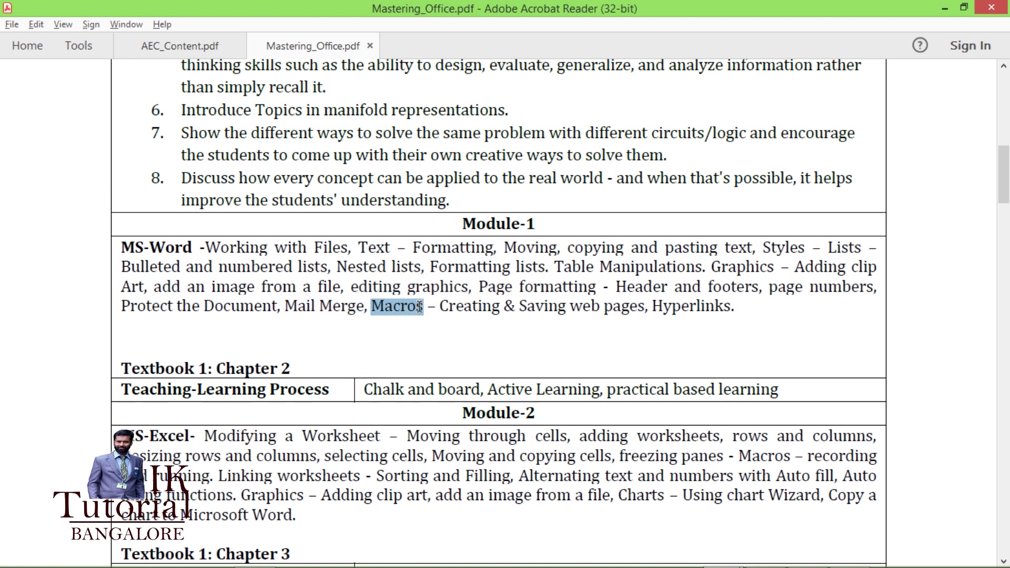
Step: Switch to AEC_Content.pdf and read question 2 on setting up a mail merge, highlighting the mail merge wording
{"action": "key", "text": "ctrl+Tab"}
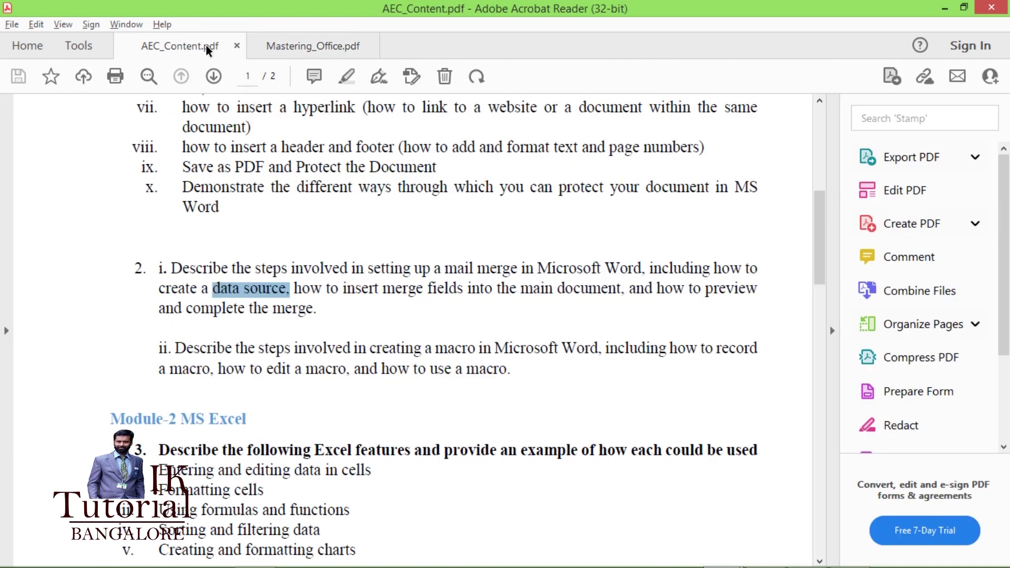
{"action": "left_click", "coordinate": [327, 313]}
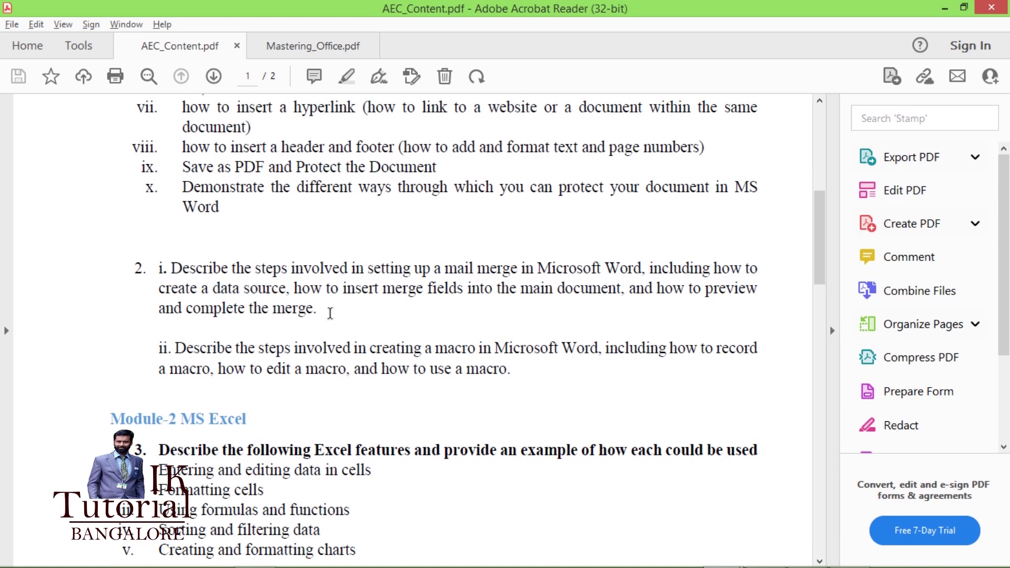
{"action": "scroll", "coordinate": [330, 313], "scroll_direction": "down", "scroll_amount": 1}
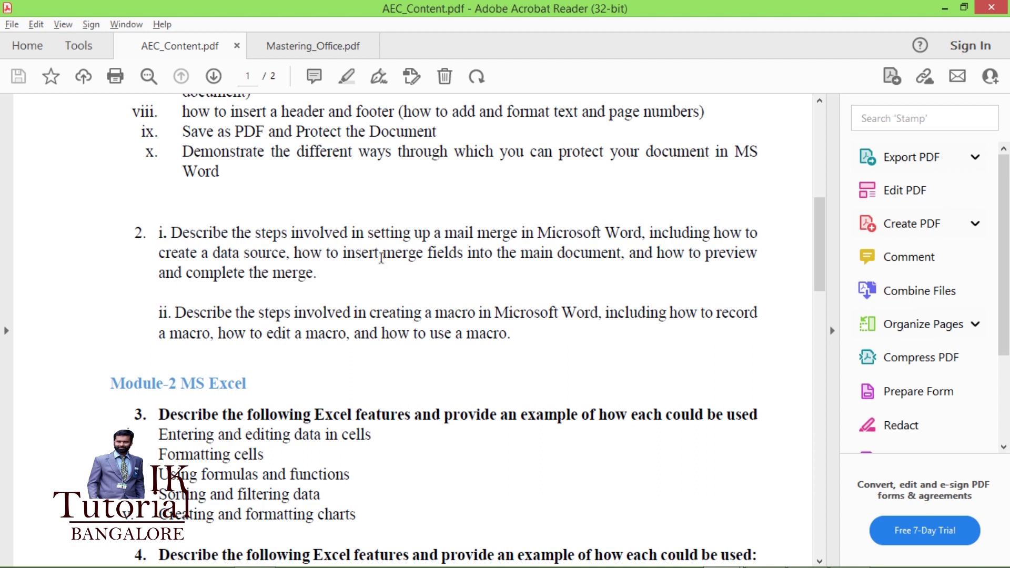
{"action": "left_click_drag", "start_coordinate": [444, 232], "coordinate": [520, 233]}
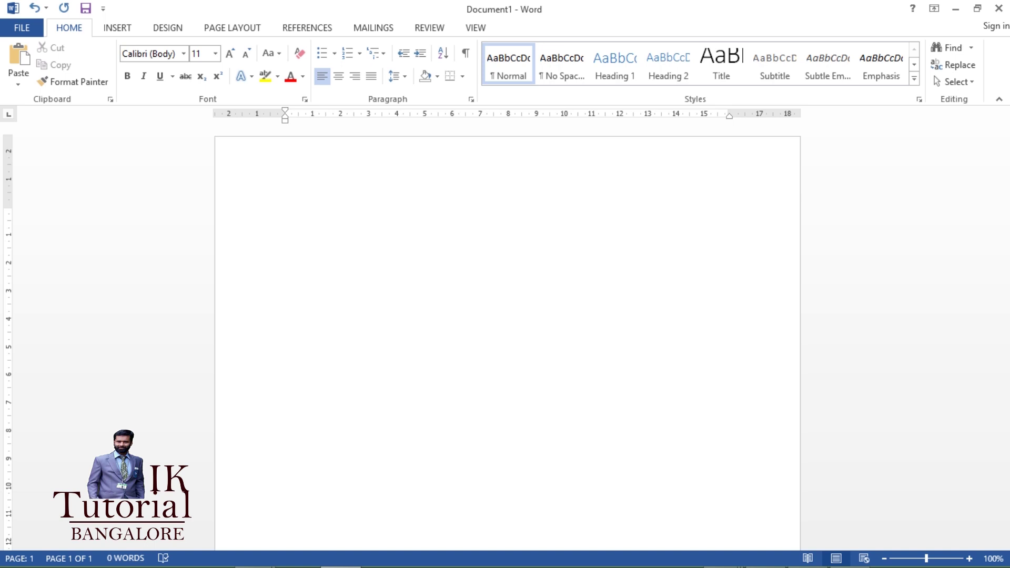
Step: Begin the letter in the blank Word document with "To,", leave three blank lines, and add "Subject: CIE Marks"
{"action": "type", "text": "To,"}
{"action": "key", "text": "Return"}
{"action": "key", "text": "Return"}
{"action": "key", "text": "Return"}
{"action": "key", "text": "Return"}
{"action": "type", "text": "Subject: CIE MAr"}
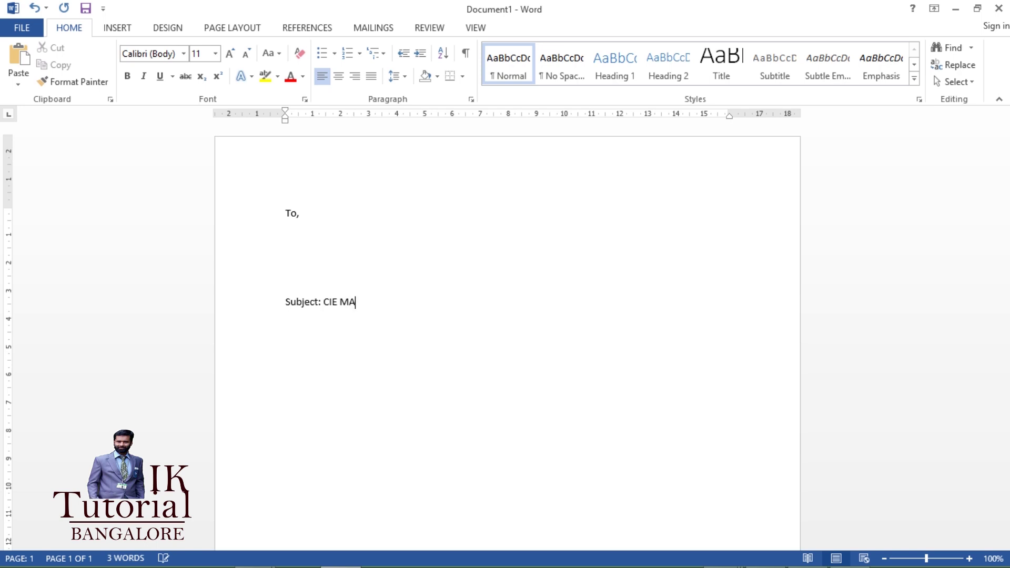
{"action": "type", "text": "ks"}
{"action": "key", "text": "BackSpace"}
{"action": "key", "text": "BackSpace"}
{"action": "key", "text": "BackSpace"}
{"action": "key", "text": "BackSpace"}
{"action": "type", "text": "arks"}
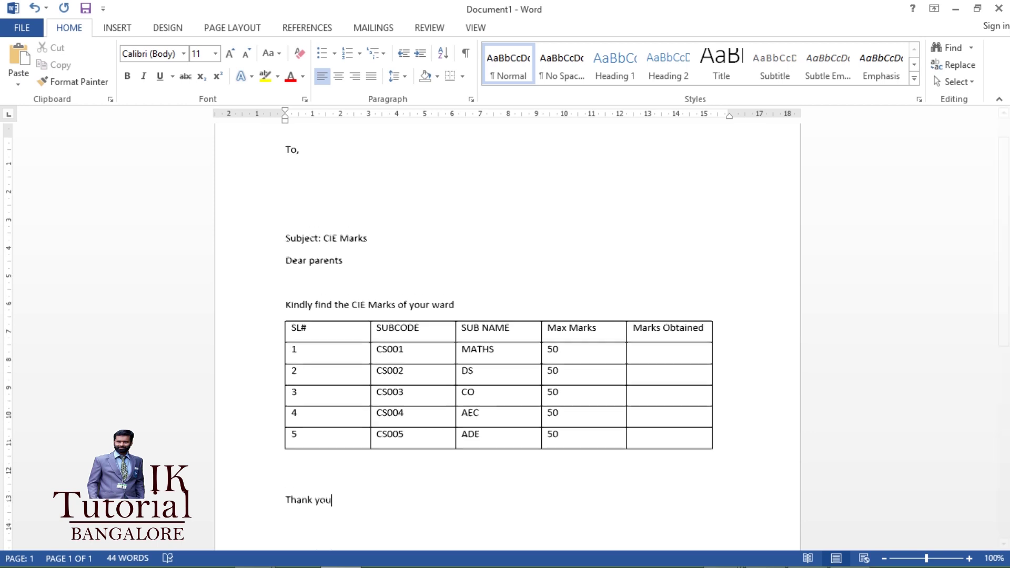
Step: Save the letter as a Word document named mailmerge_letters in the AEC_CLass folder
{"action": "scroll", "coordinate": [496, 377], "scroll_direction": "up", "scroll_amount": 2}
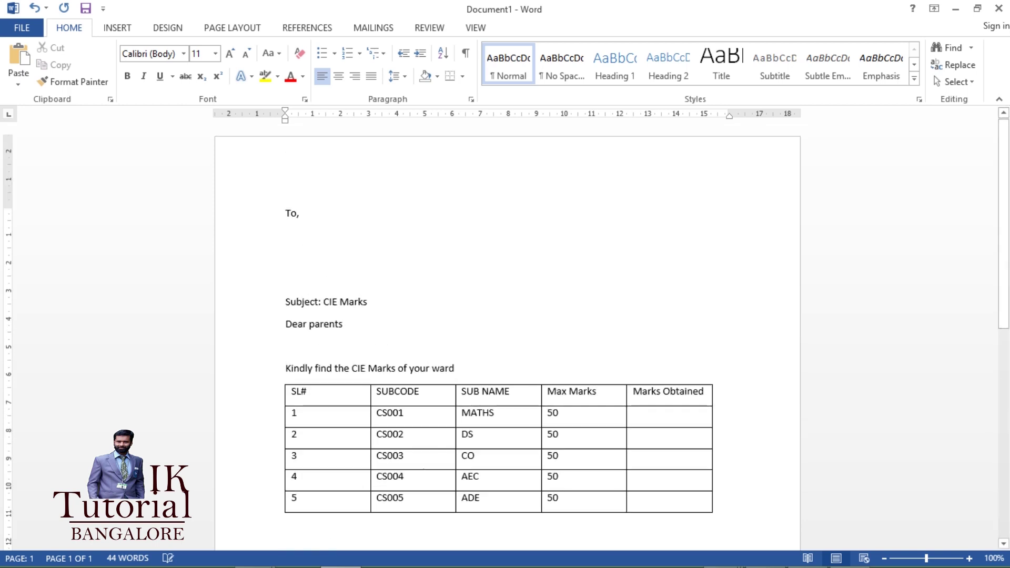
{"action": "scroll", "coordinate": [497, 349], "scroll_direction": "down", "scroll_amount": 1}
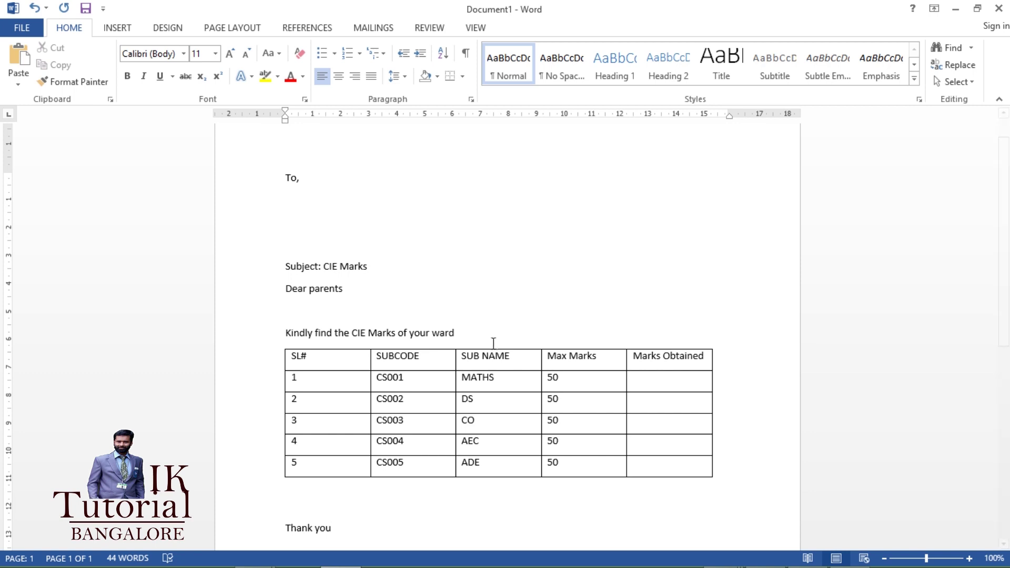
{"action": "left_click", "coordinate": [86, 8]}
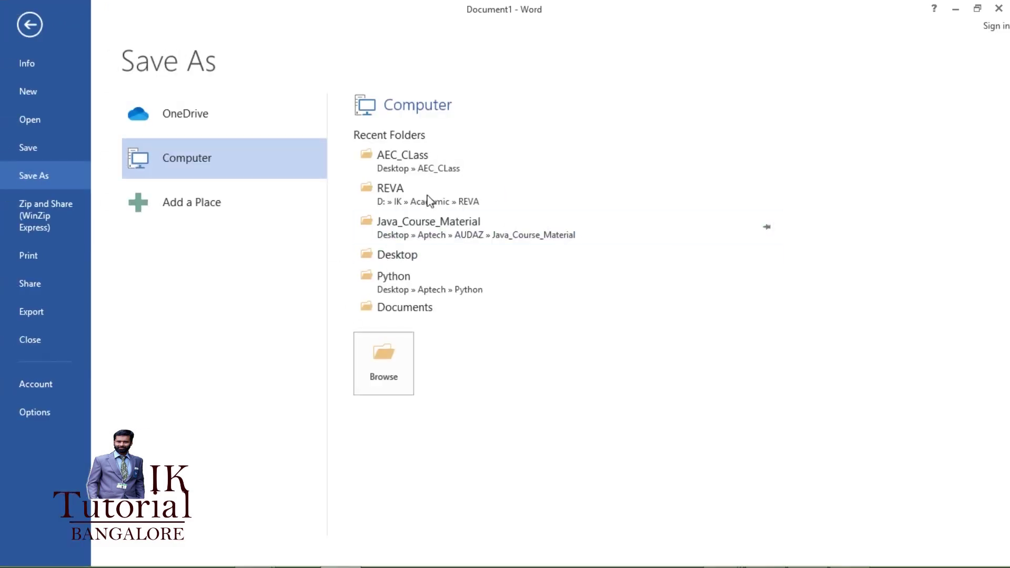
{"action": "left_click", "coordinate": [416, 157]}
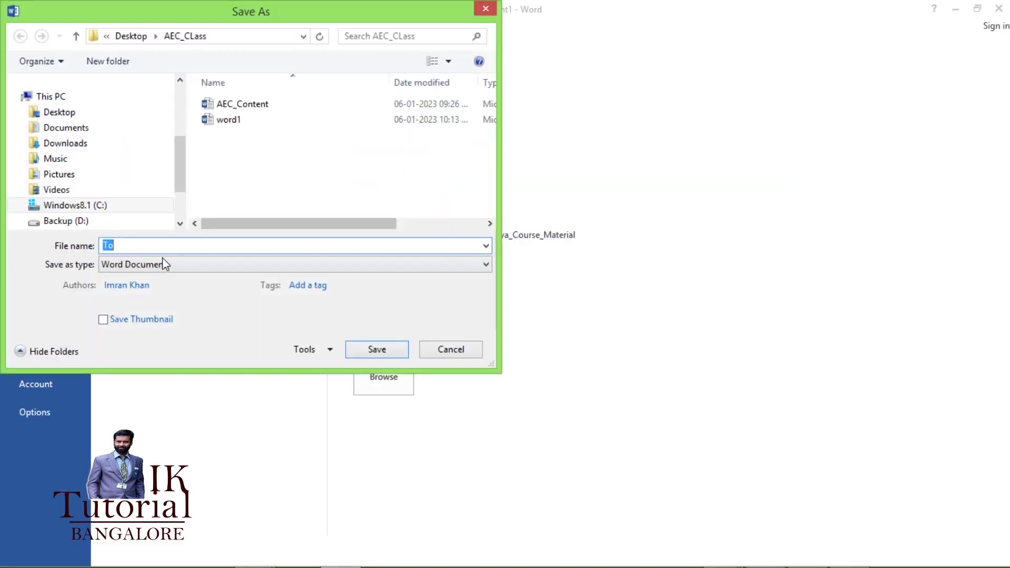
{"action": "type", "text": "m"}
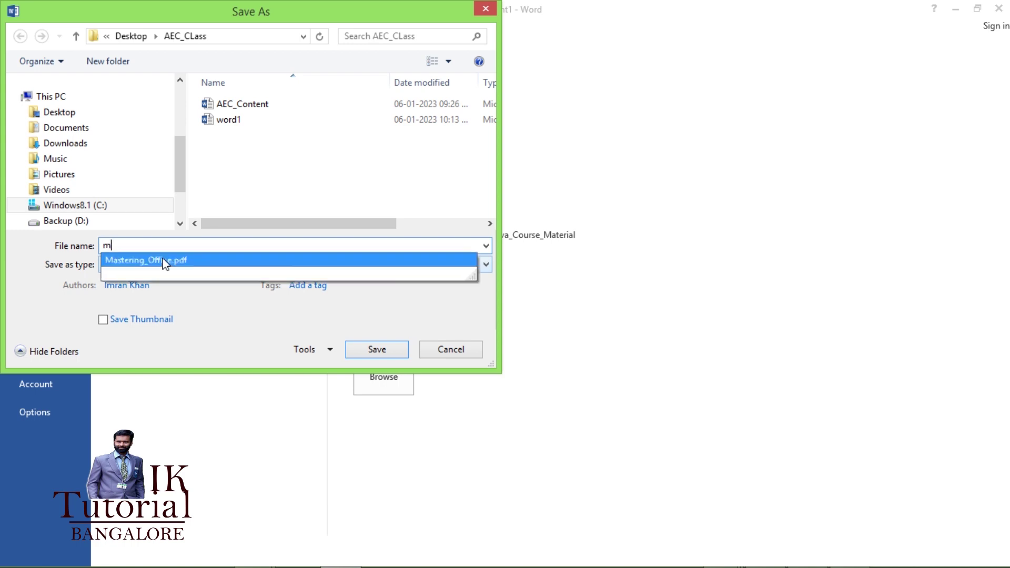
{"action": "type", "text": "ail"}
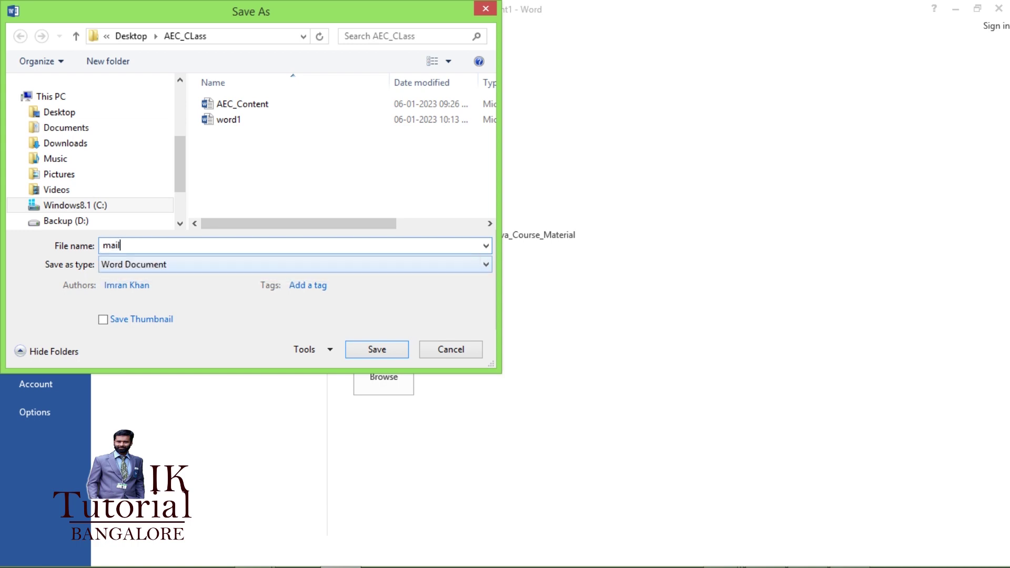
{"action": "type", "text": "merge_lettrs"}
{"action": "key", "text": "BackSpace"}
{"action": "key", "text": "BackSpace"}
{"action": "type", "text": "ers"}
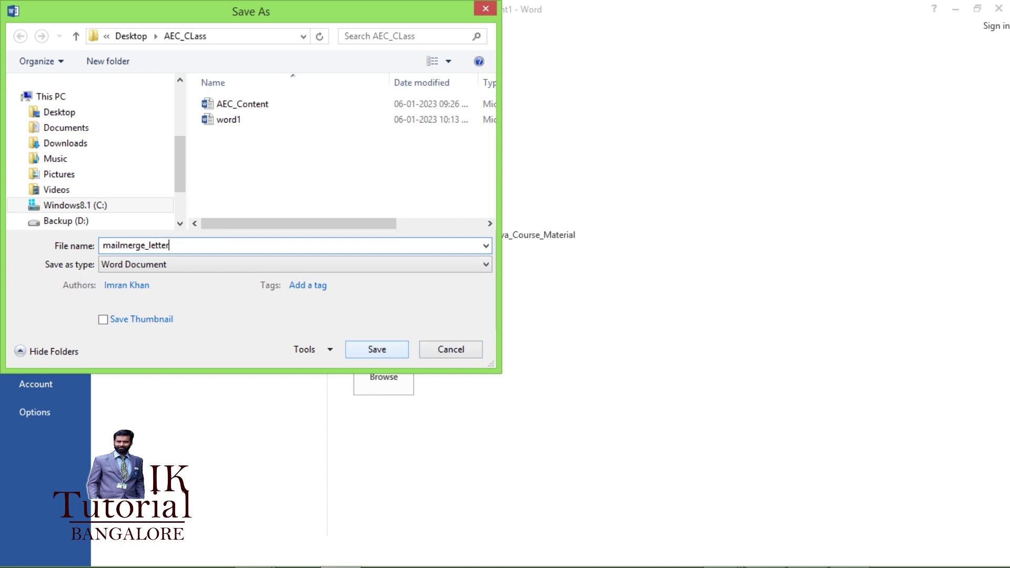
{"action": "left_click", "coordinate": [369, 348]}
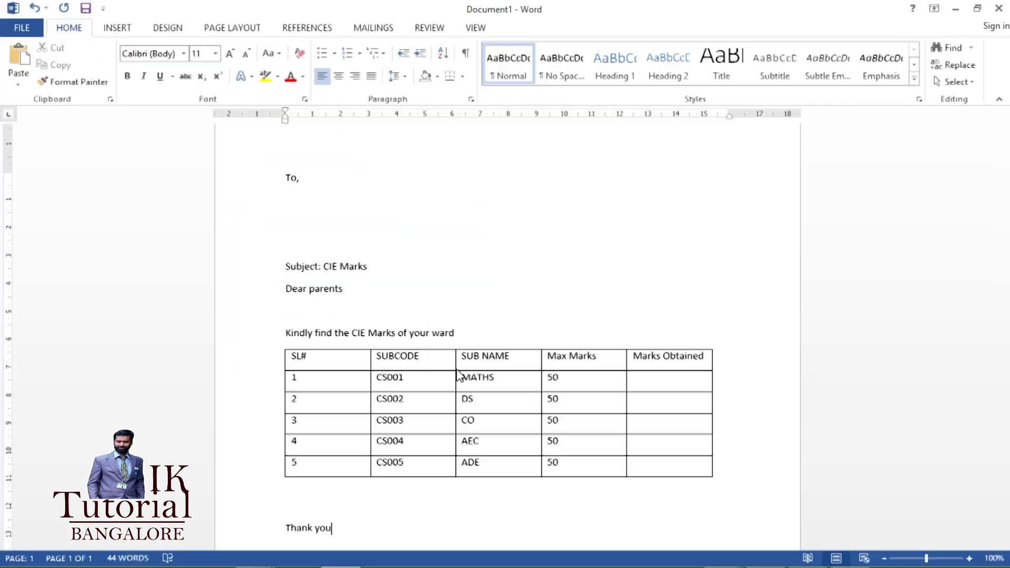
Step: Look over the saved letter and highlight the empty Marks Obtained cells in its table
{"action": "scroll", "coordinate": [484, 311], "scroll_direction": "down", "scroll_amount": 1}
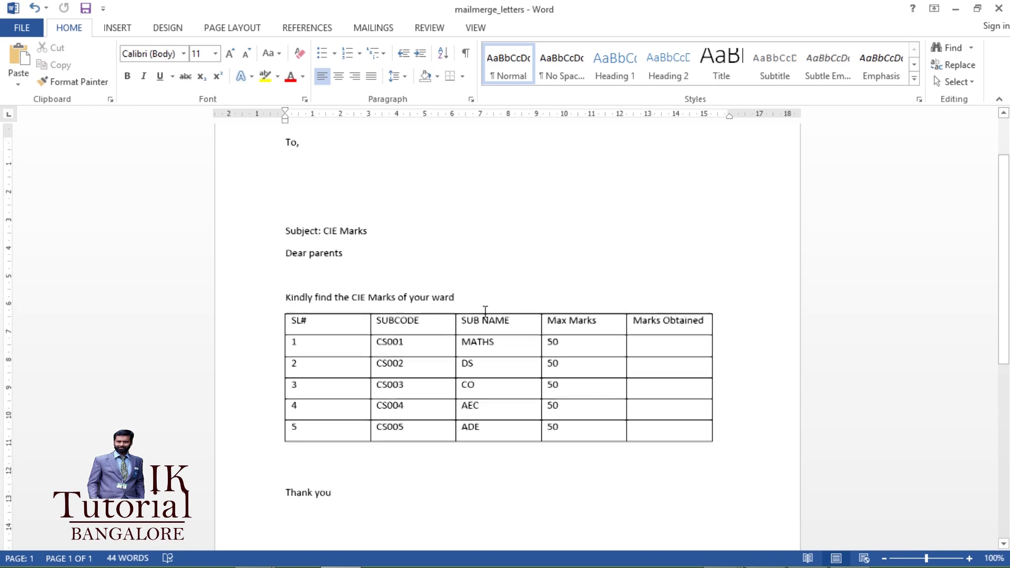
{"action": "scroll", "coordinate": [485, 310], "scroll_direction": "up", "scroll_amount": 1}
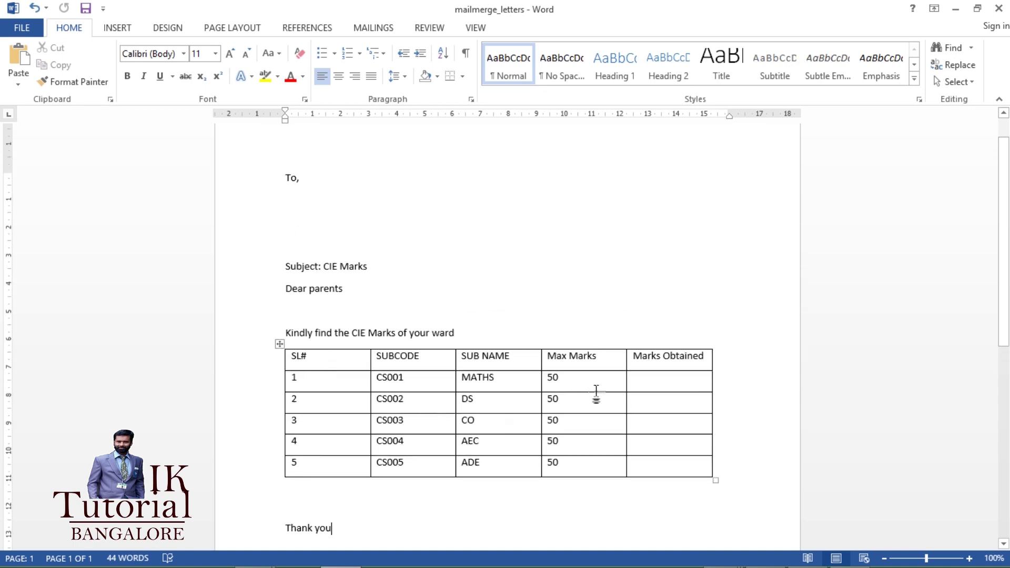
{"action": "left_click_drag", "start_coordinate": [649, 385], "coordinate": [656, 461]}
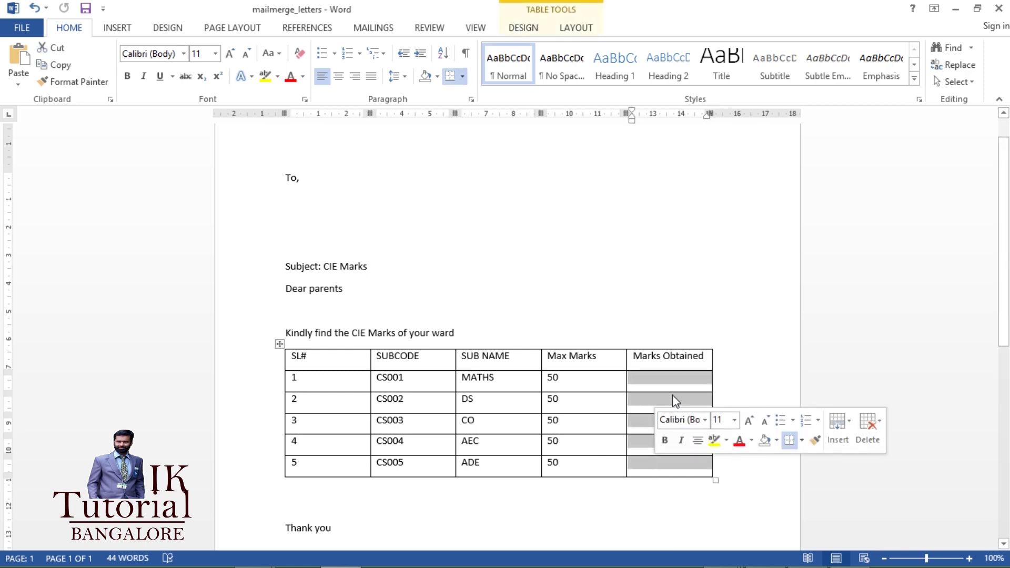
{"action": "left_click", "coordinate": [658, 266]}
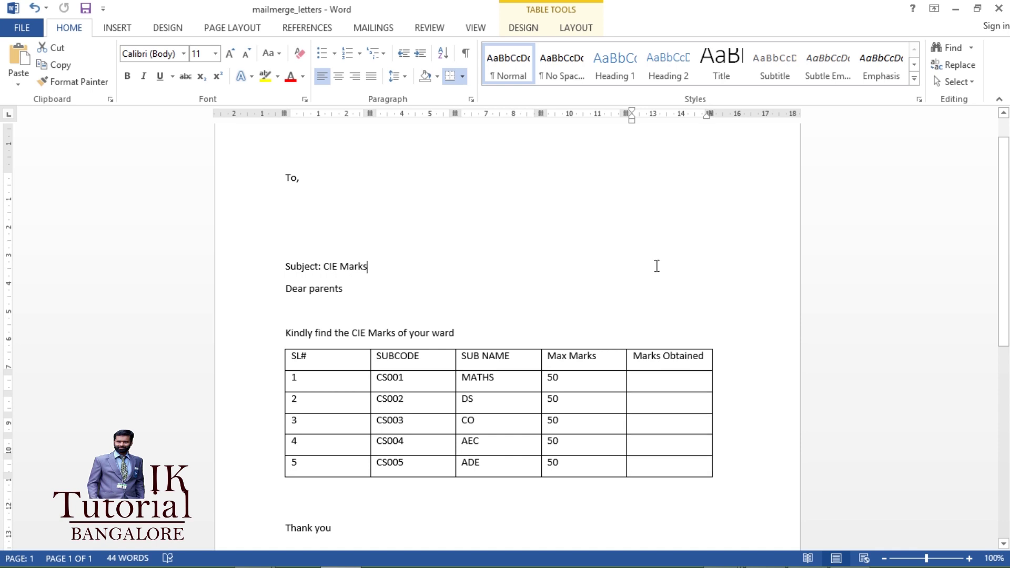
Step: Switch back to AEC_Content.pdf and highlight "data source" in question 2
{"action": "mouse_move", "coordinate": [731, 565]}
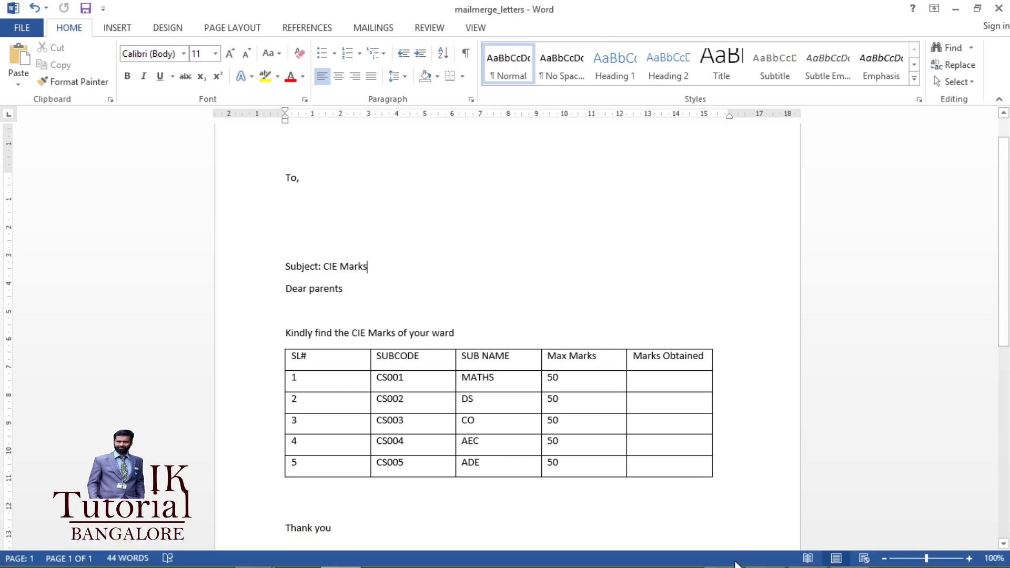
{"action": "left_click", "coordinate": [719, 553]}
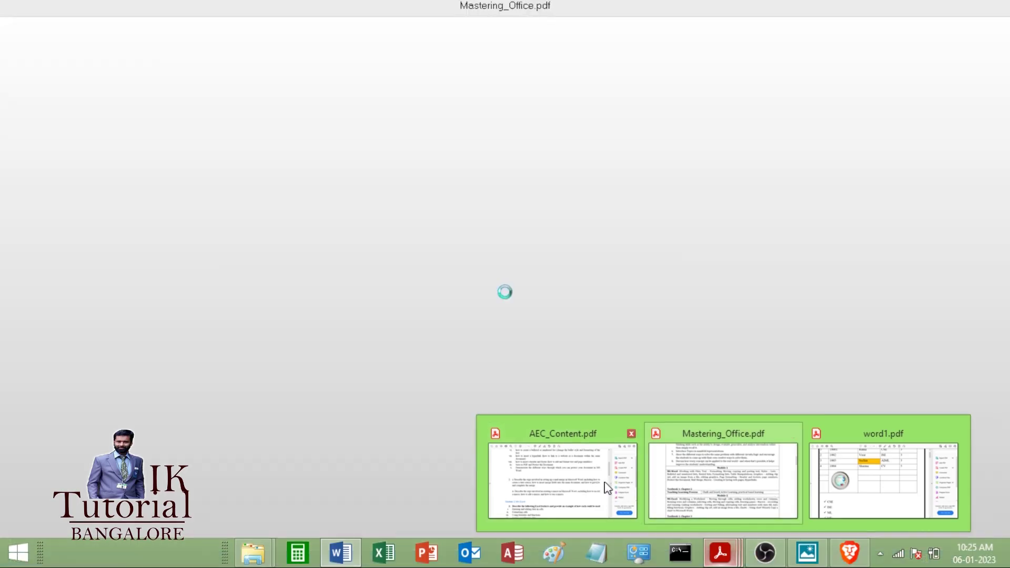
{"action": "left_click", "coordinate": [605, 484]}
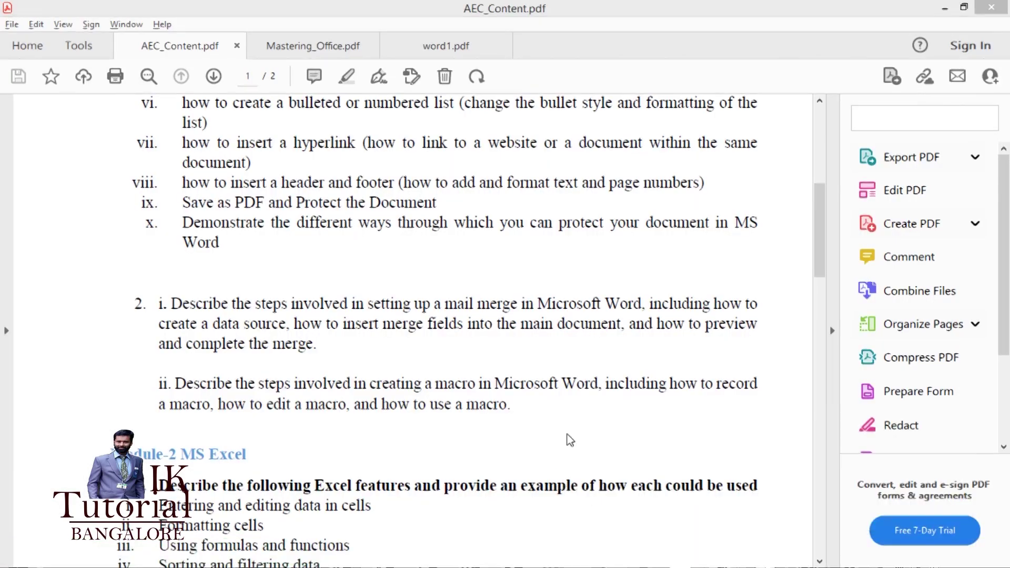
{"action": "scroll", "coordinate": [293, 305], "scroll_direction": "down", "scroll_amount": 1}
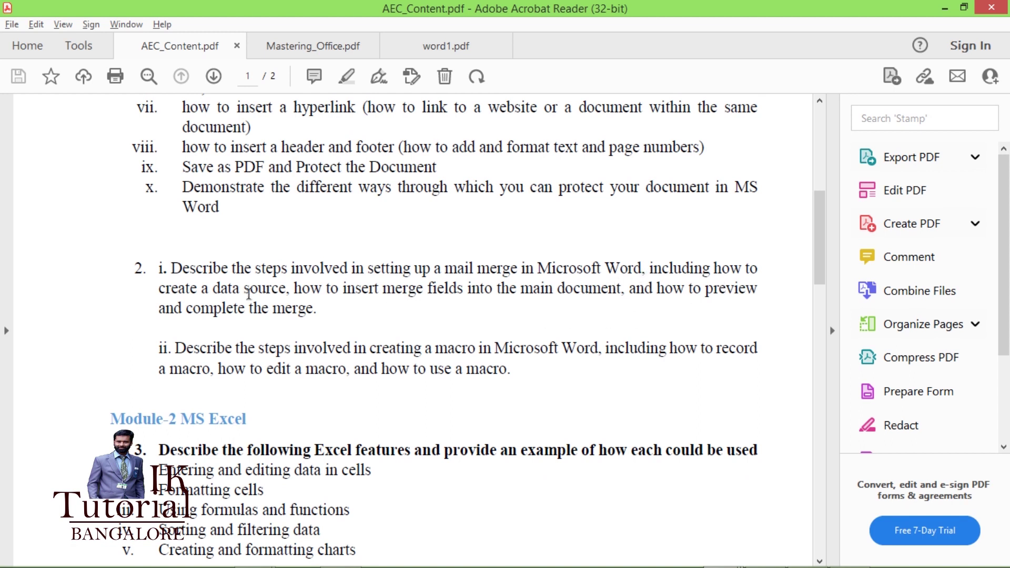
{"action": "left_click_drag", "start_coordinate": [286, 290], "coordinate": [213, 290]}
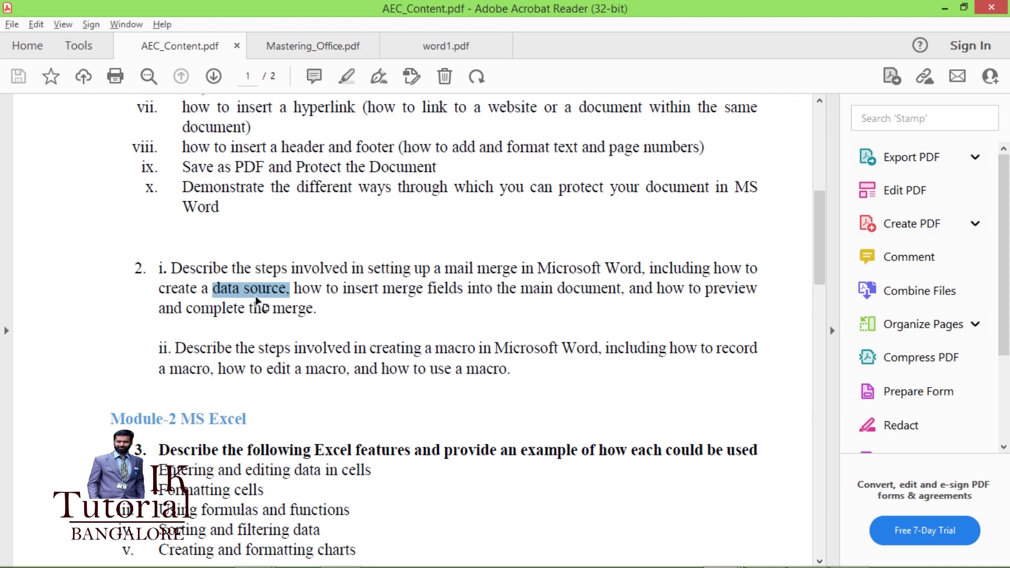
Step: Open Excel and create a blank workbook
{"action": "mouse_move", "coordinate": [389, 563]}
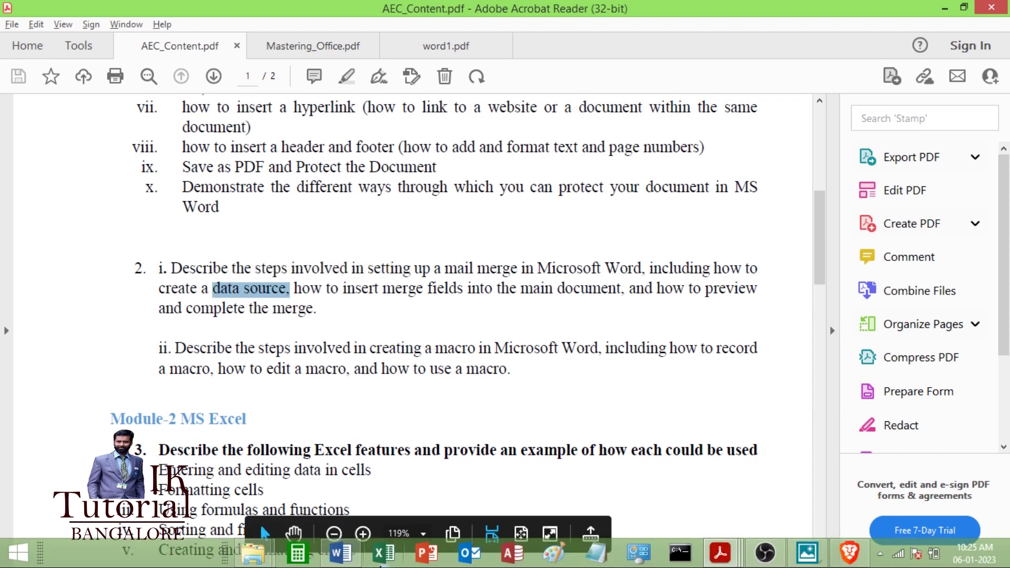
{"action": "left_click", "coordinate": [389, 563]}
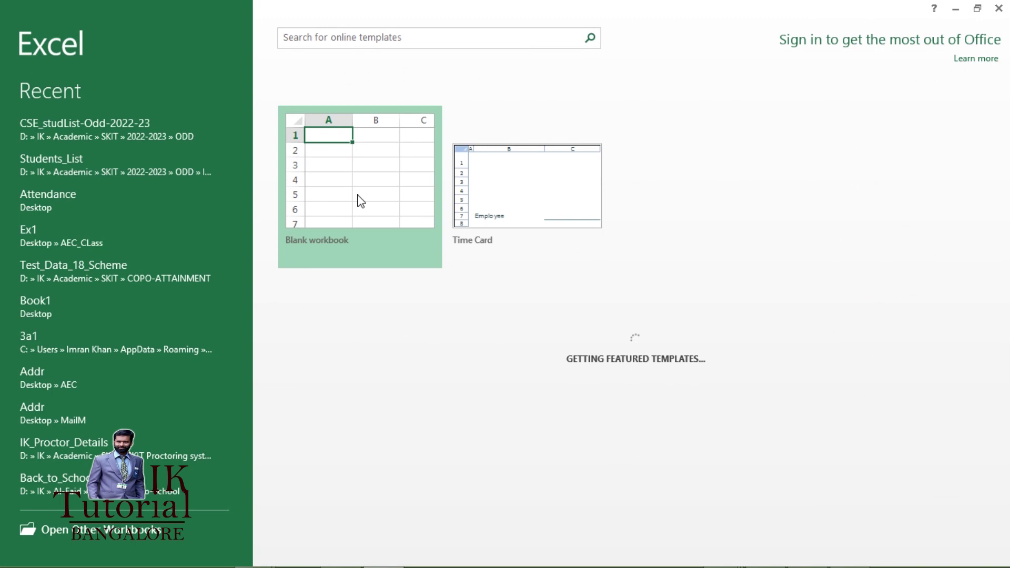
{"action": "left_click", "coordinate": [356, 198]}
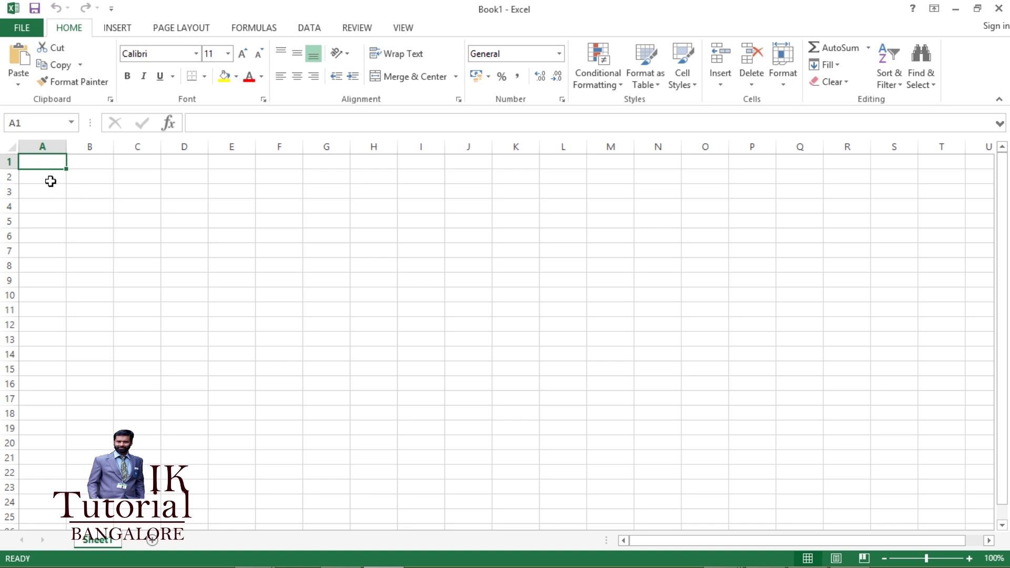
Step: Enter the column headers SL, USN and NAME in cells A1 to C1
{"action": "type", "text": "SL"}
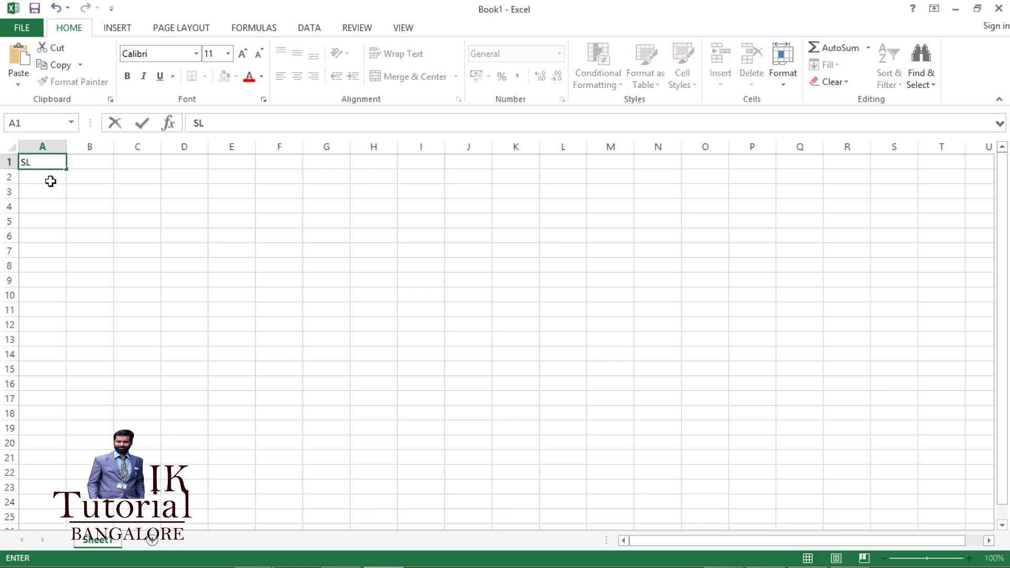
{"action": "left_click", "coordinate": [83, 162]}
{"action": "type", "text": "USN"}
{"action": "left_click_drag", "start_coordinate": [153, 163], "coordinate": [150, 173]}
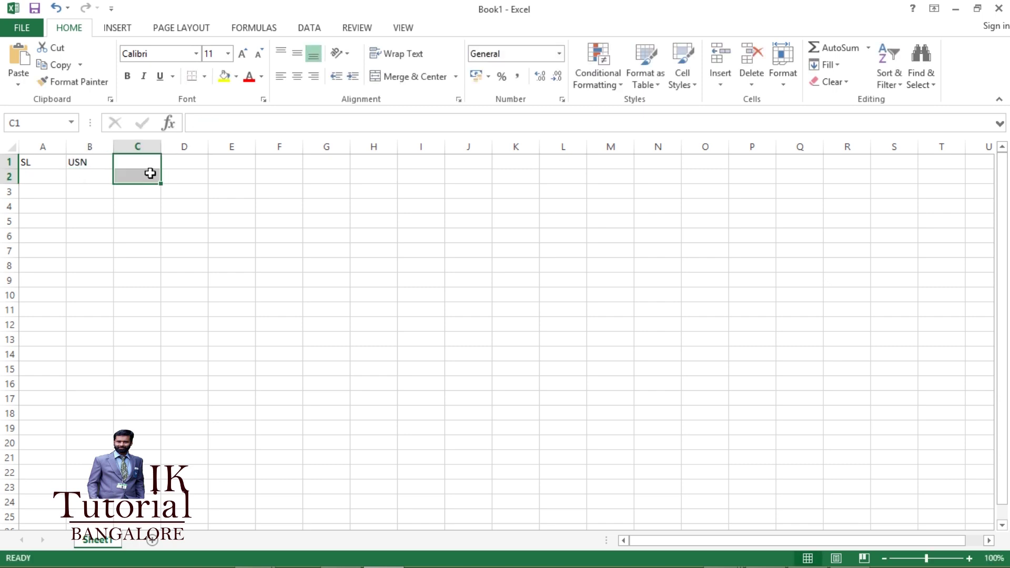
{"action": "left_click", "coordinate": [152, 163]}
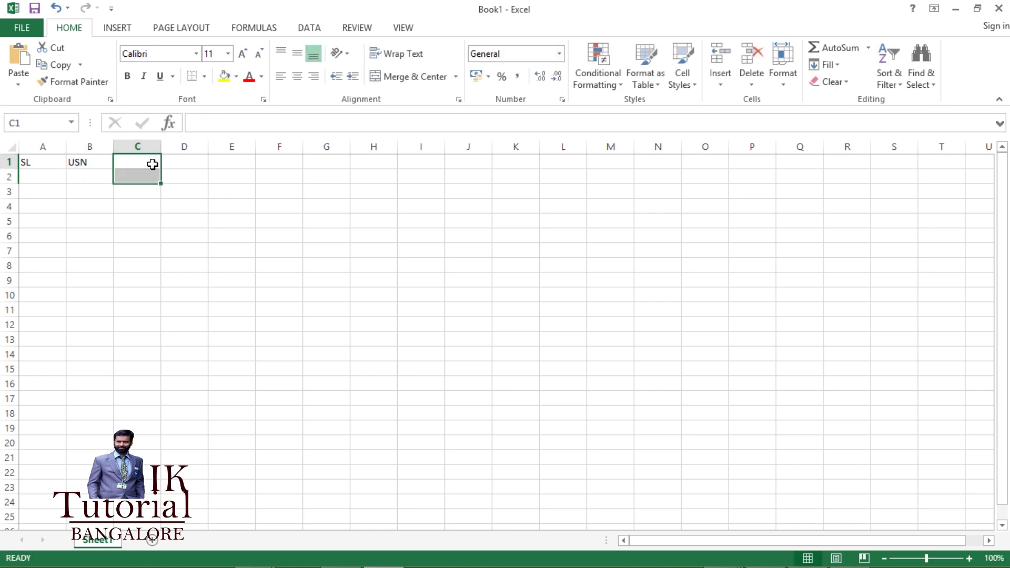
{"action": "type", "text": "NAME"}
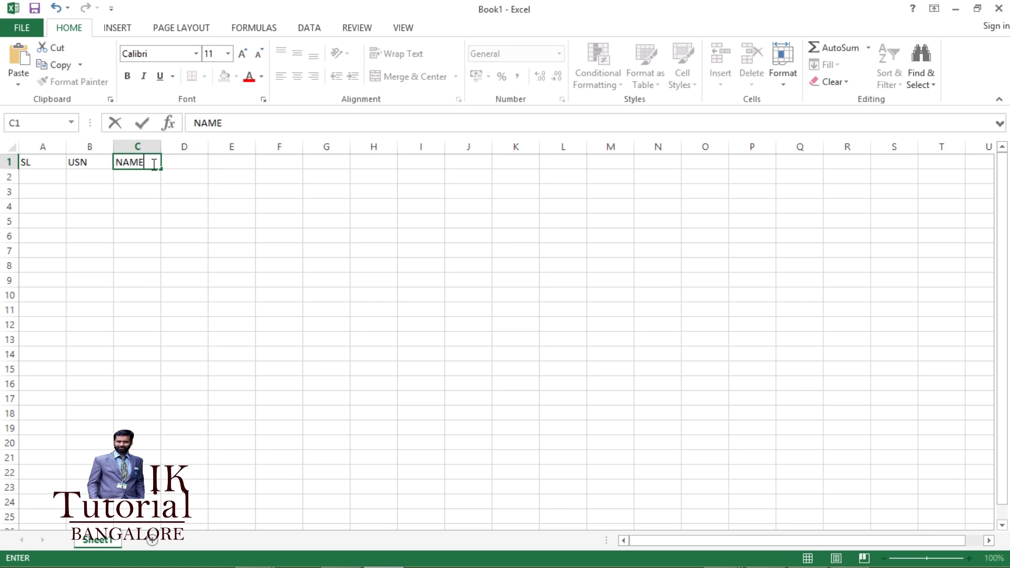
Step: Enter SUB1 in D1 and fill the series across to SUB5 in H1
{"action": "left_click", "coordinate": [184, 160]}
{"action": "type", "text": "S"}
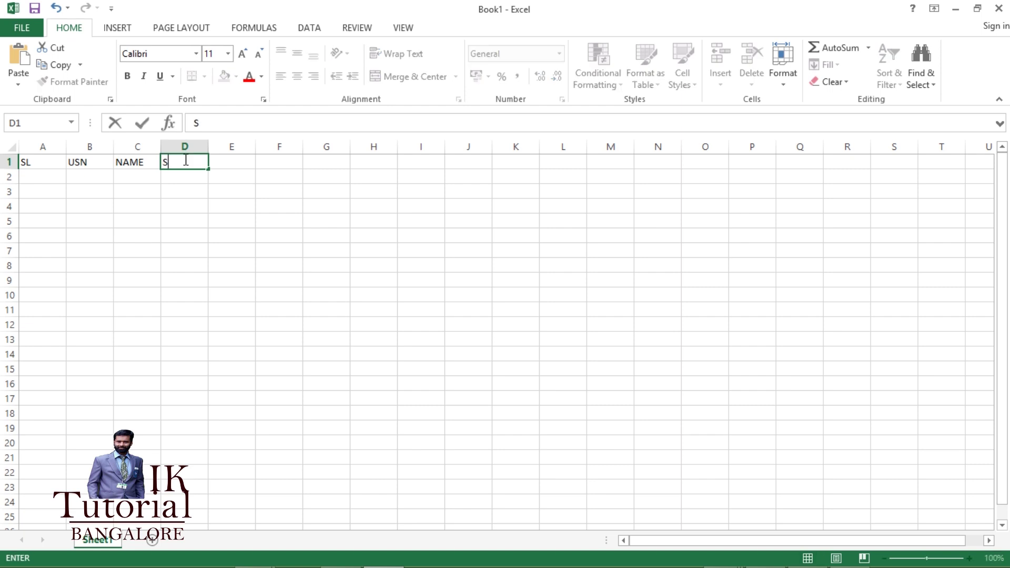
{"action": "type", "text": "UB1"}
{"action": "left_click_drag", "start_coordinate": [208, 168], "coordinate": [379, 163]}
Step: Add the header Father in I1, and Address1 in J1 filled across to Address3 in L1
{"action": "left_click", "coordinate": [429, 166]}
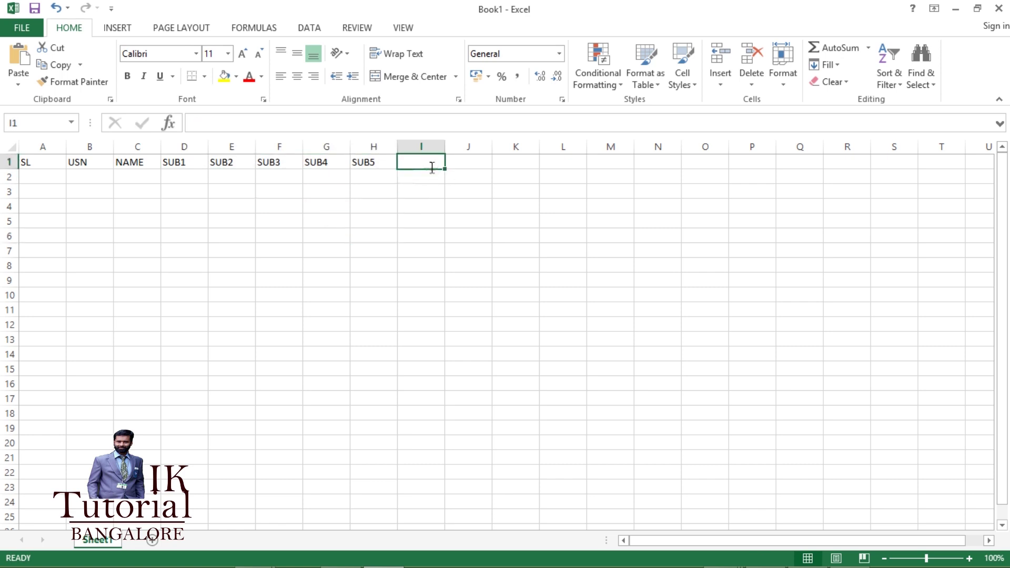
{"action": "type", "text": "Father"}
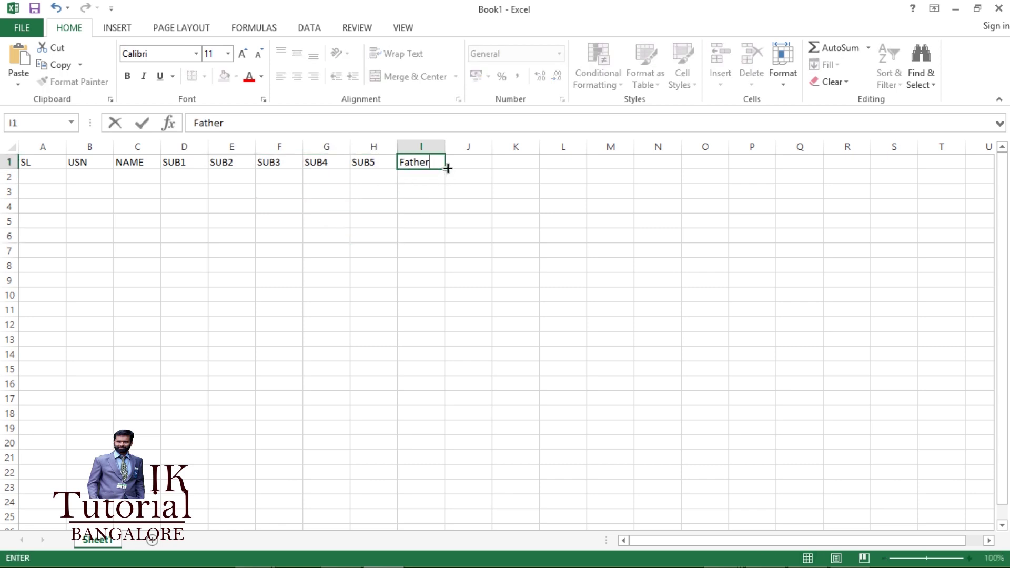
{"action": "left_click", "coordinate": [471, 165]}
{"action": "type", "text": "Address1"}
{"action": "left_click", "coordinate": [493, 169]}
{"action": "left_click_drag", "start_coordinate": [493, 170], "coordinate": [566, 175]}
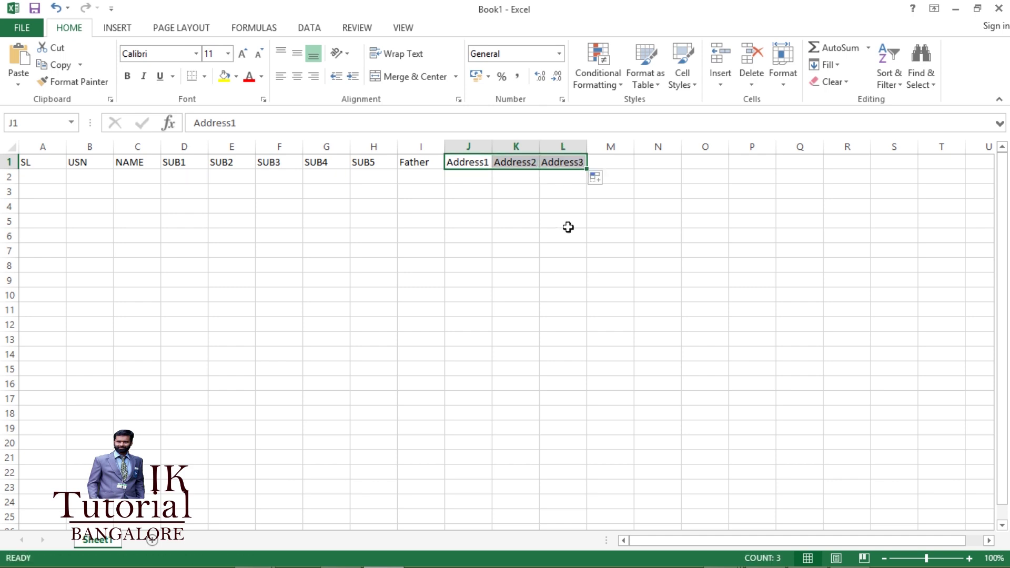
{"action": "left_click", "coordinate": [527, 224]}
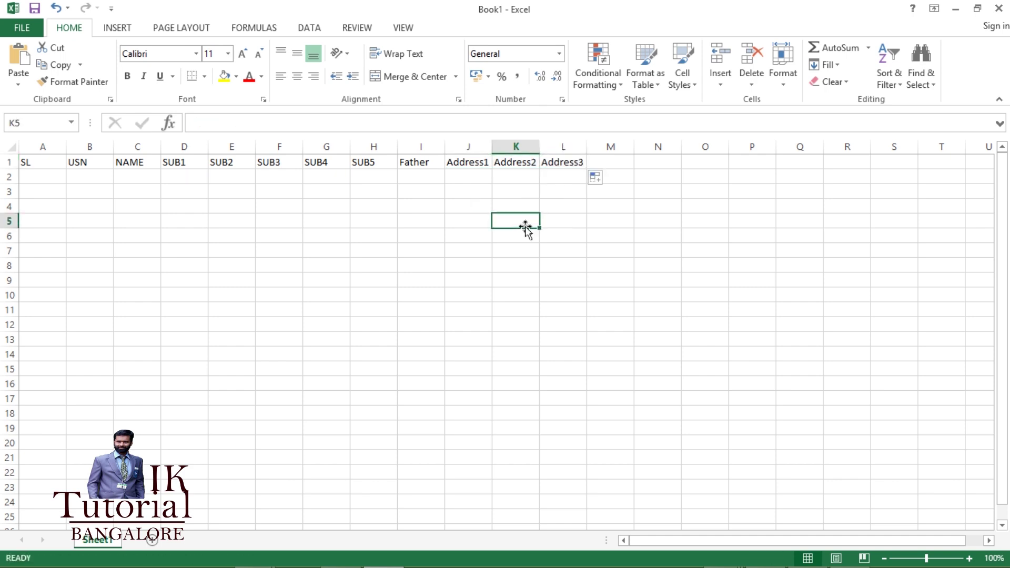
Step: Number the students in the SL column from 1 to 9 in cells A2 to A10
{"action": "left_click", "coordinate": [59, 182]}
{"action": "type", "text": "1"}
{"action": "key", "text": "Return"}
{"action": "type", "text": "2"}
{"action": "key", "text": "Return"}
{"action": "type", "text": "3"}
{"action": "key", "text": "Return"}
{"action": "left_click_drag", "start_coordinate": [57, 182], "coordinate": [65, 311]}
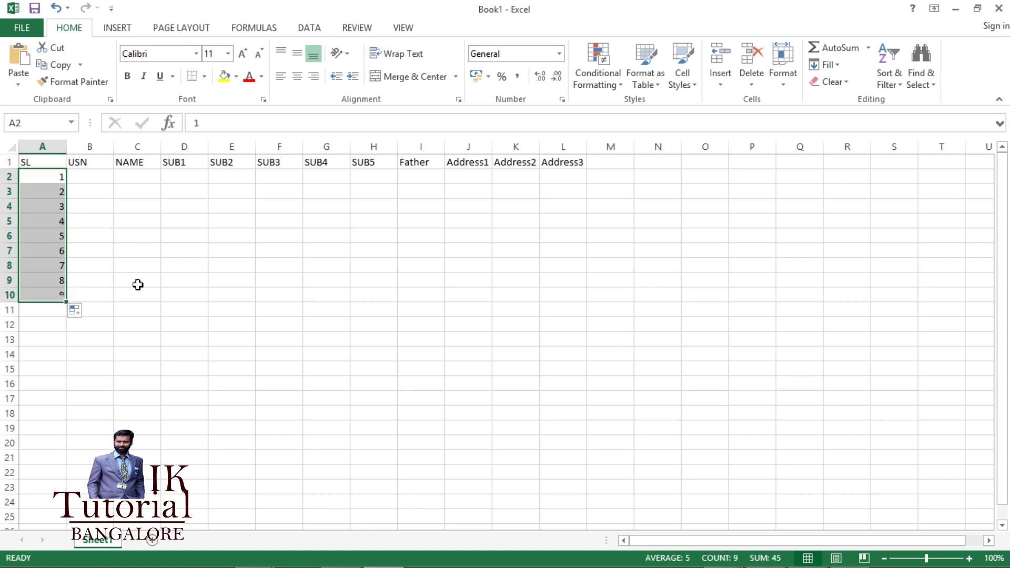
{"action": "left_click", "coordinate": [137, 284]}
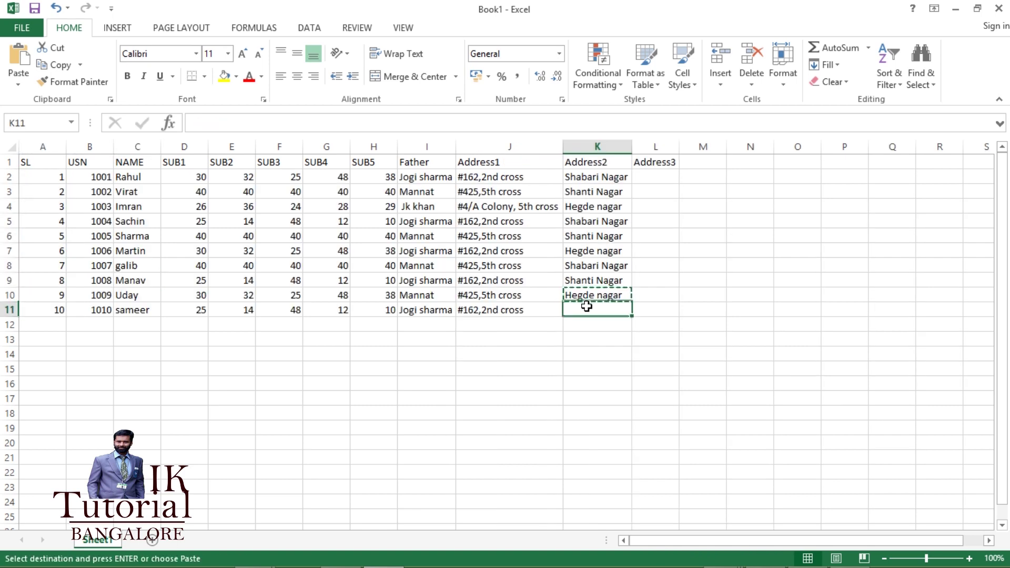
Step: Paste the locality from K10 into K11 and enter the first student's city and postcode in L2
{"action": "type", "text": "Hegde nagar"}
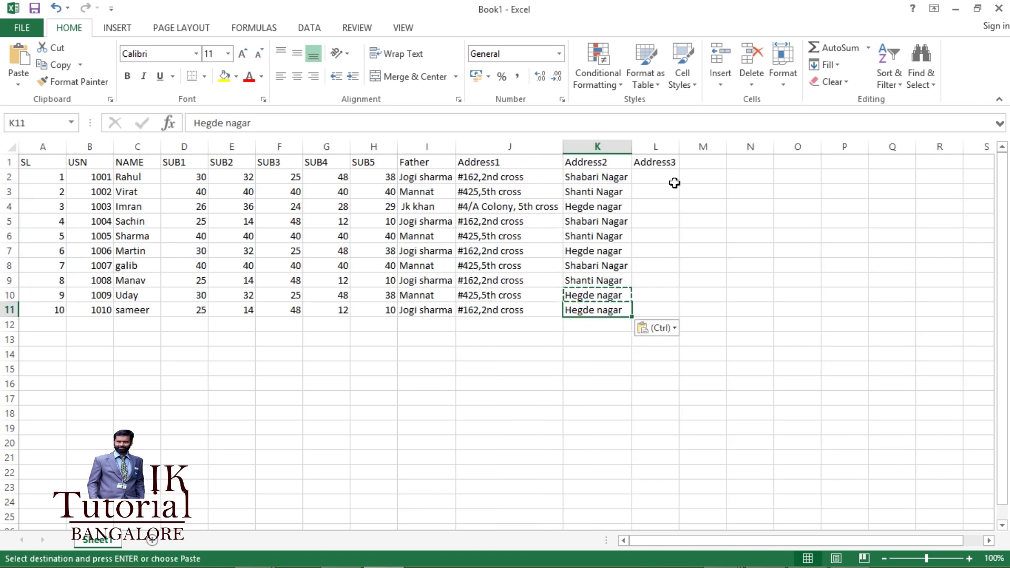
{"action": "left_click", "coordinate": [652, 179]}
{"action": "type", "text": "BAng"}
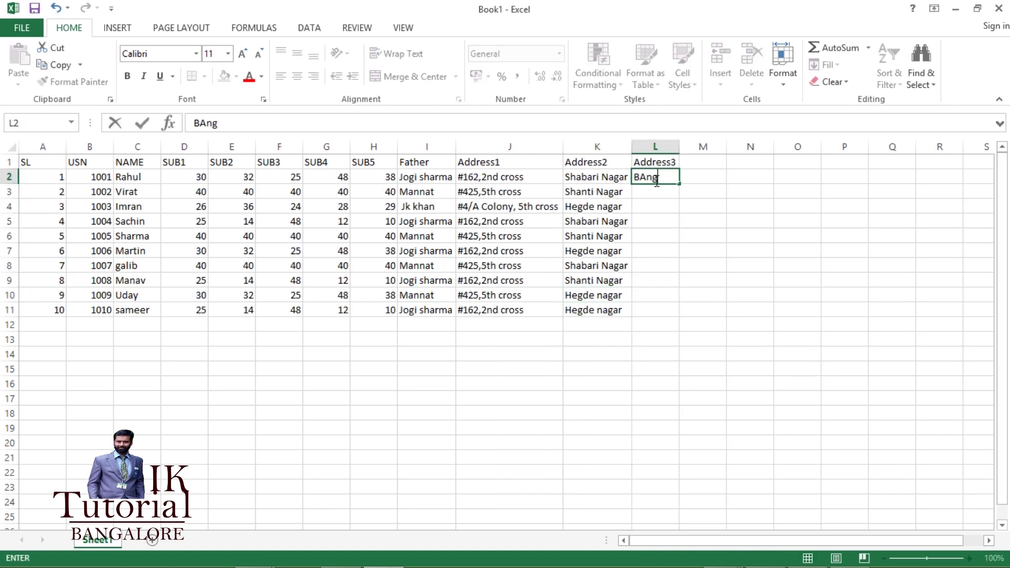
{"action": "type", "text": "alore-560064"}
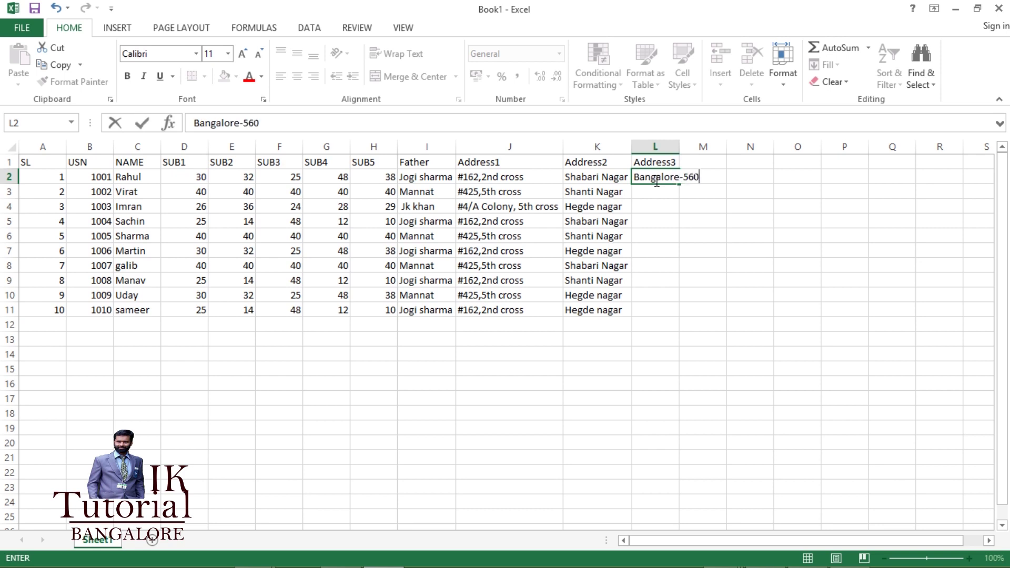
Step: Autofit the width of the Address3 column and fill its L2 entry down as a series to L11
{"action": "left_click", "coordinate": [675, 146]}
{"action": "double_click", "coordinate": [679, 146]}
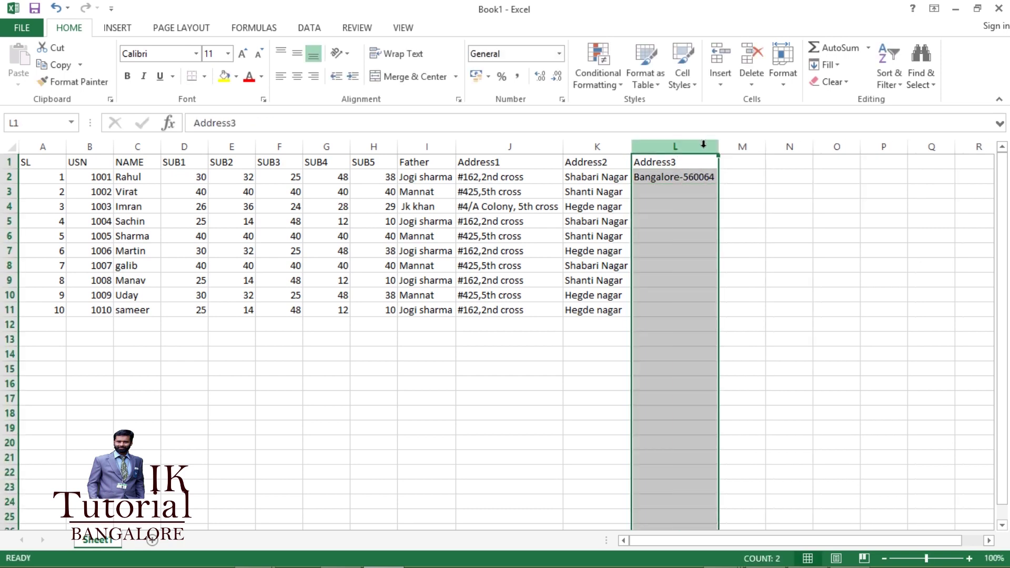
{"action": "left_click", "coordinate": [715, 178]}
{"action": "left_click_drag", "start_coordinate": [720, 184], "coordinate": [718, 316]}
{"action": "left_click", "coordinate": [676, 393]}
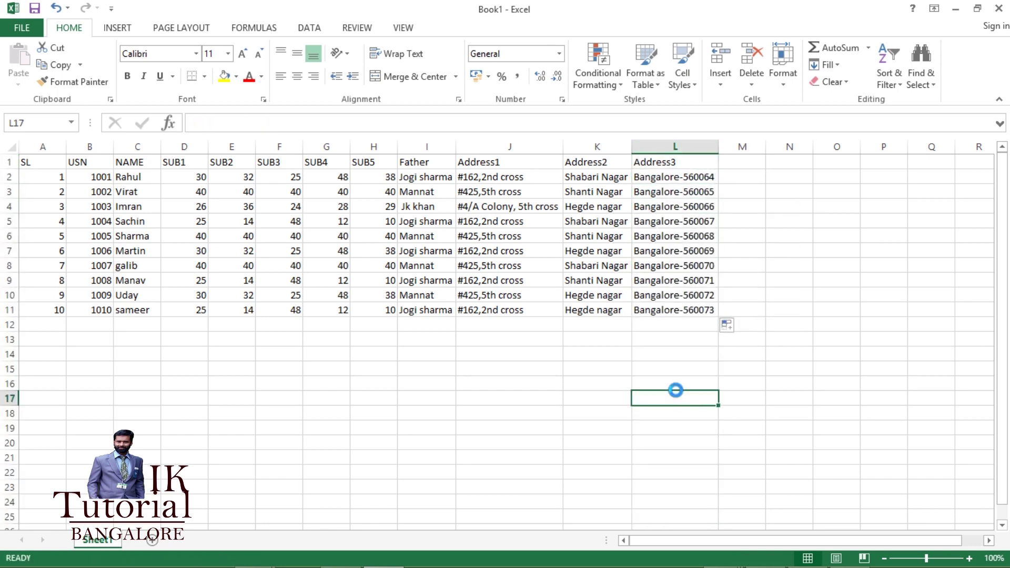
Step: Make the header row in A1 to L1 bold
{"action": "key", "text": "ctrl+s"}
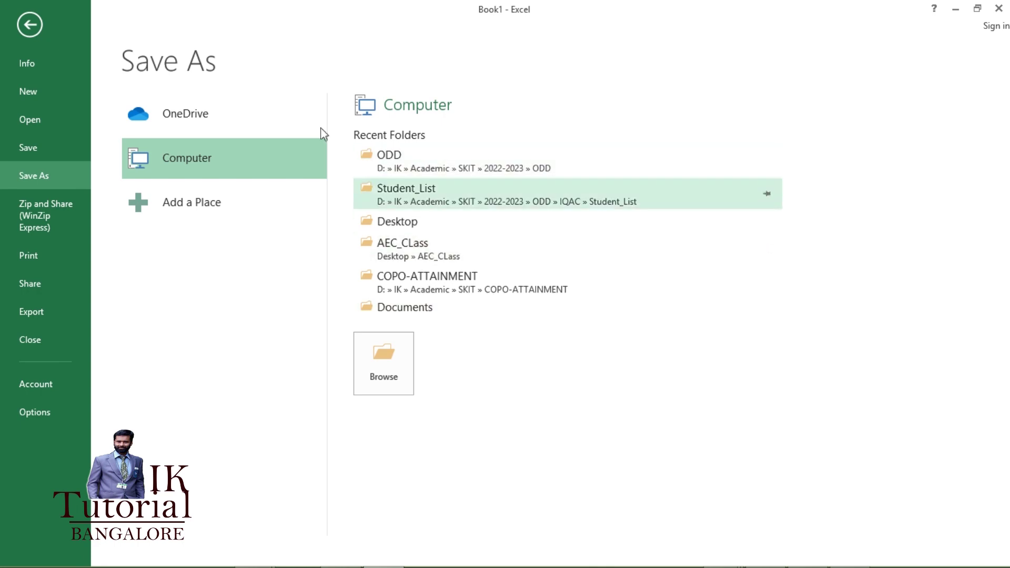
{"action": "left_click", "coordinate": [30, 24]}
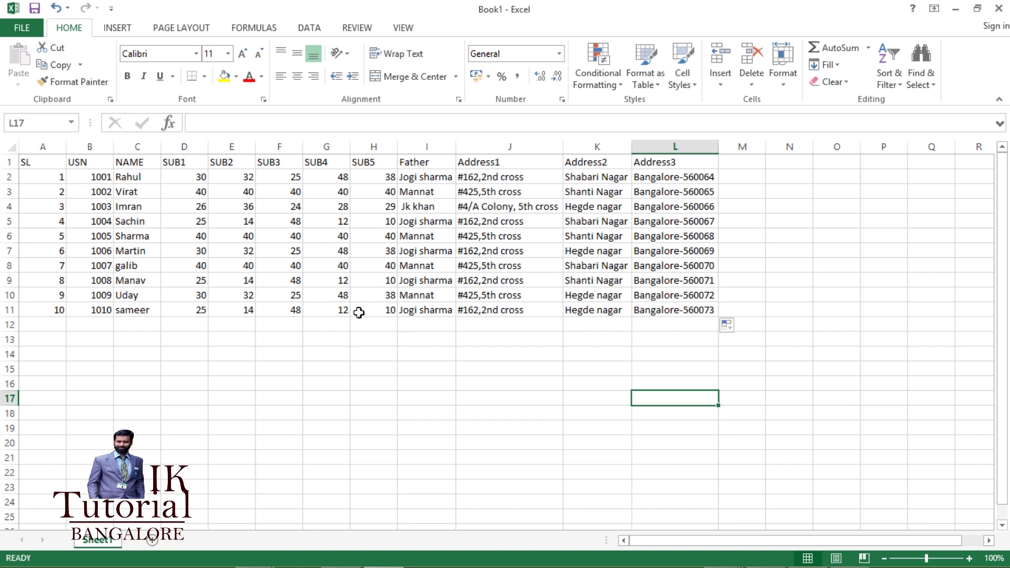
{"action": "left_click_drag", "start_coordinate": [29, 160], "coordinate": [676, 167]}
{"action": "left_click", "coordinate": [127, 76]}
{"action": "left_click", "coordinate": [326, 384]}
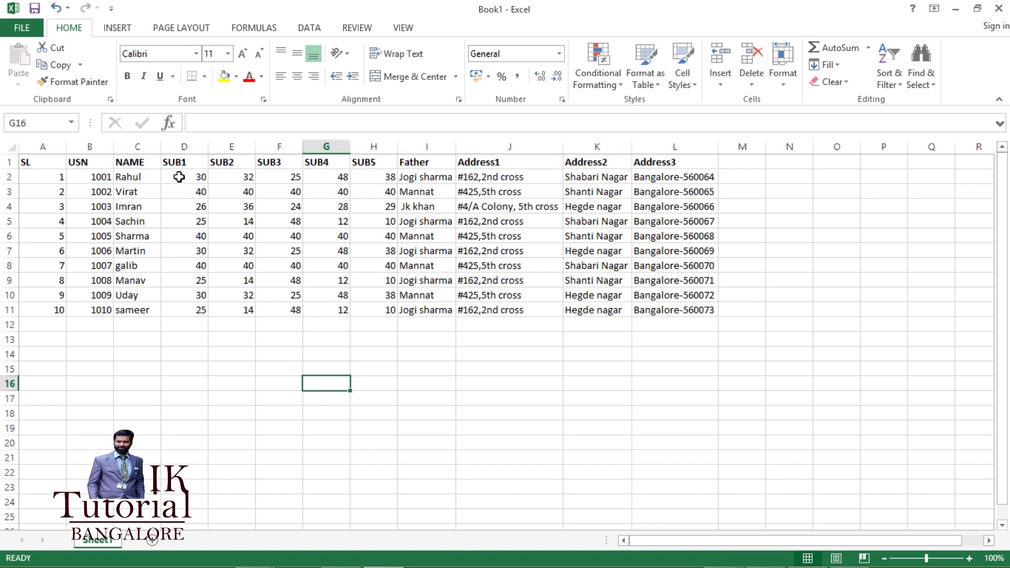
Step: Go over the USN, NAME, Father and Address1 headers of the student table
{"action": "left_click", "coordinate": [83, 159]}
{"action": "left_click", "coordinate": [141, 165]}
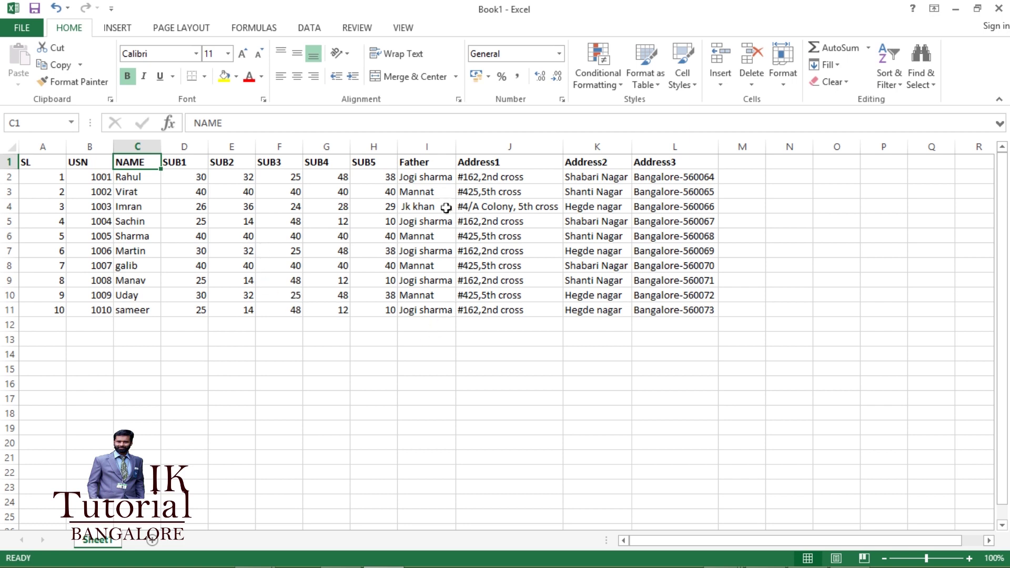
{"action": "left_click", "coordinate": [421, 166]}
{"action": "left_click", "coordinate": [480, 164]}
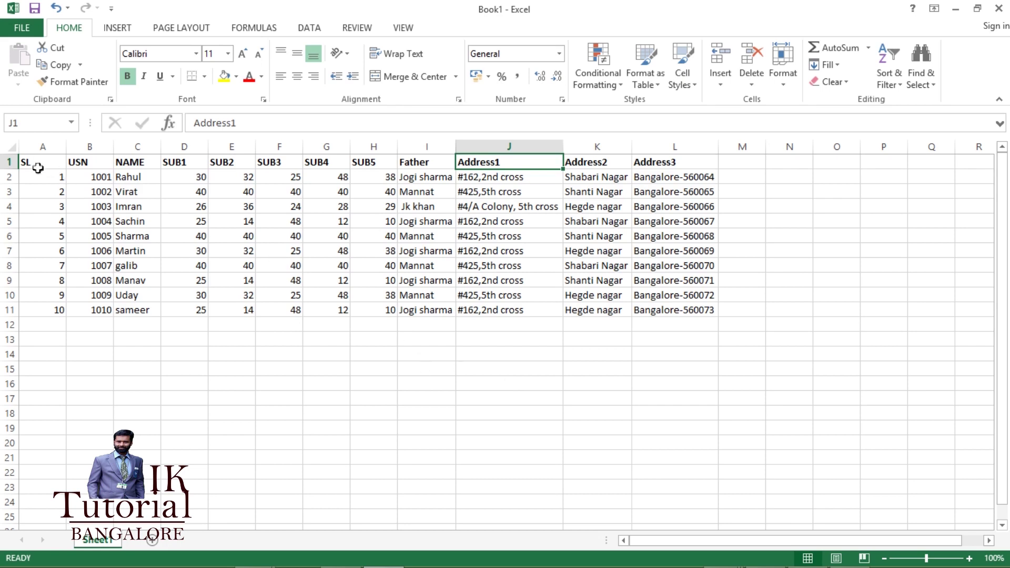
Step: Save the workbook as an Excel Workbook named Address in the AEC_CLass folder
{"action": "left_click", "coordinate": [34, 8]}
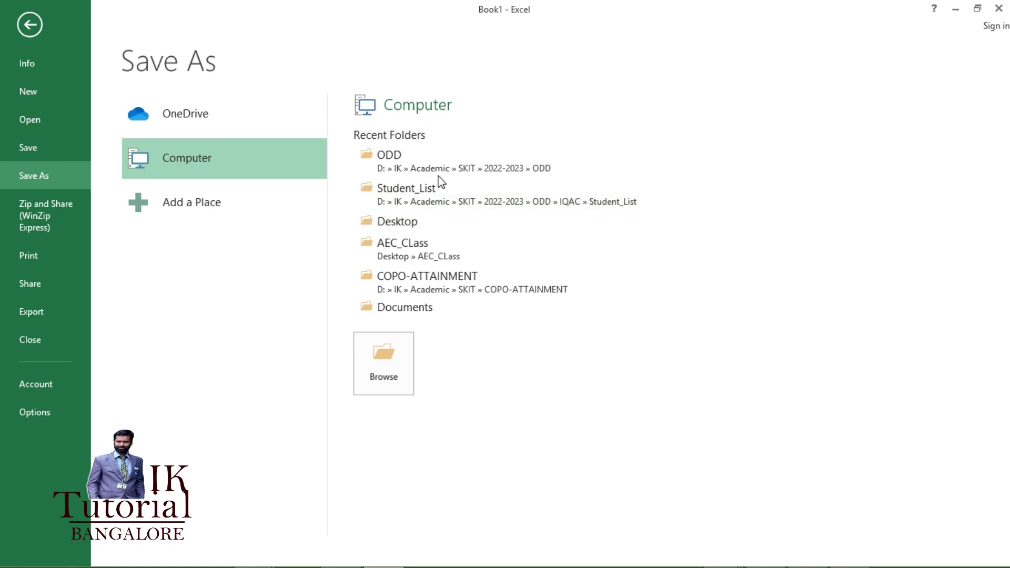
{"action": "left_click", "coordinate": [420, 253]}
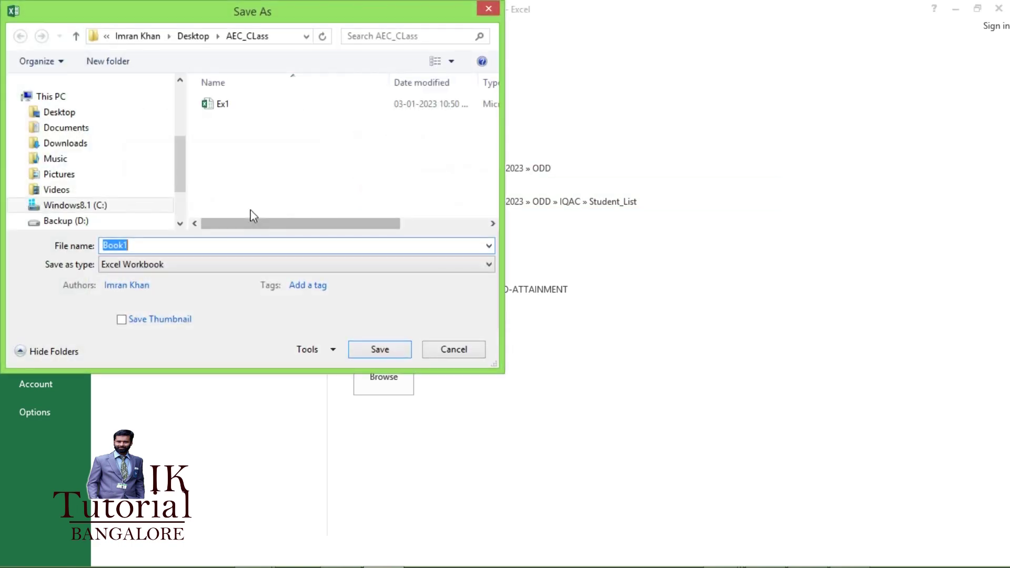
{"action": "type", "text": "Address"}
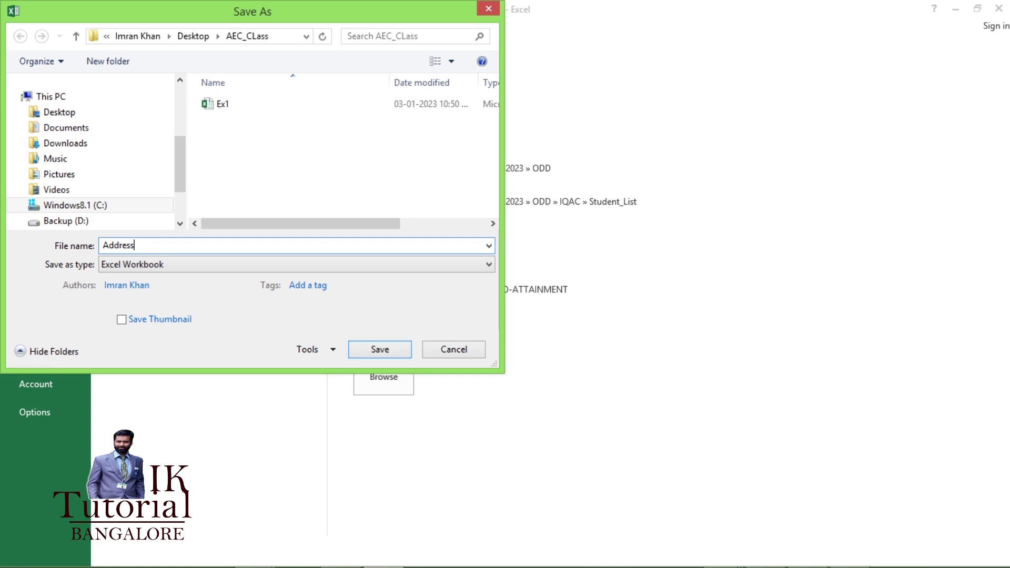
{"action": "left_click", "coordinate": [391, 347]}
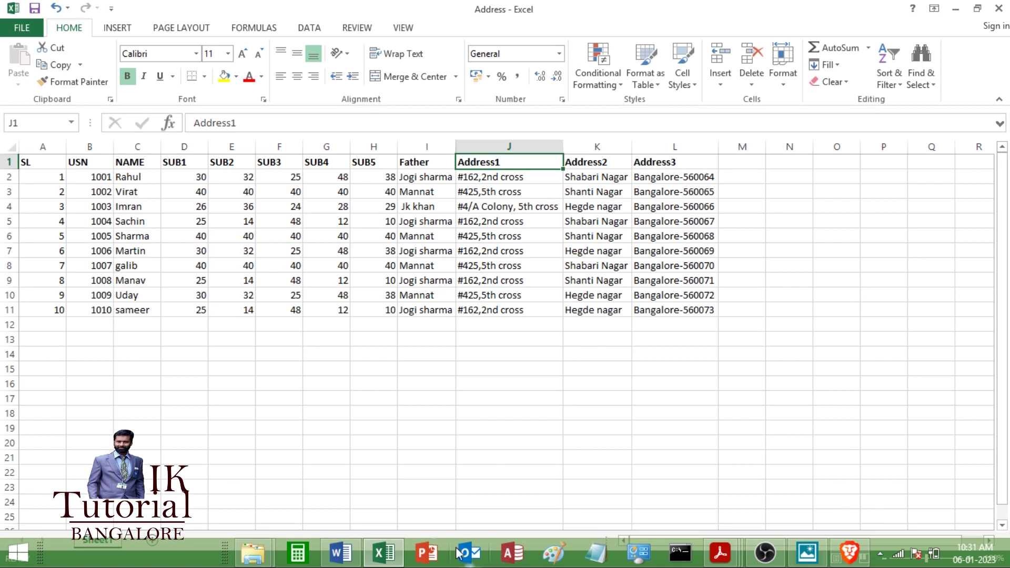
Step: Switch to the mailmerge_letters document in Word and run the Step-by-Step Mail Merge Wizard for Letters using the current document
{"action": "left_click", "coordinate": [341, 552]}
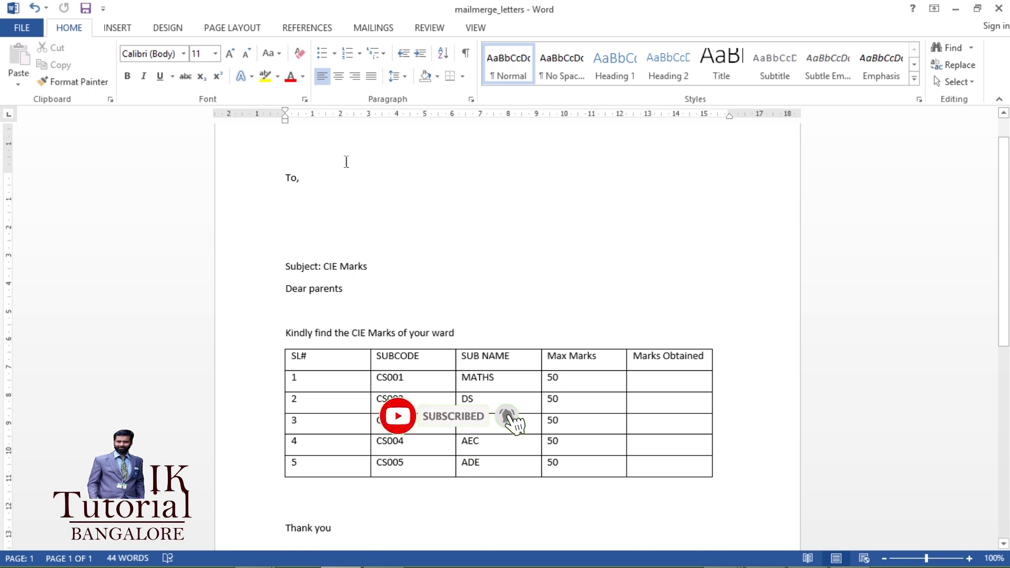
{"action": "left_click", "coordinate": [373, 29]}
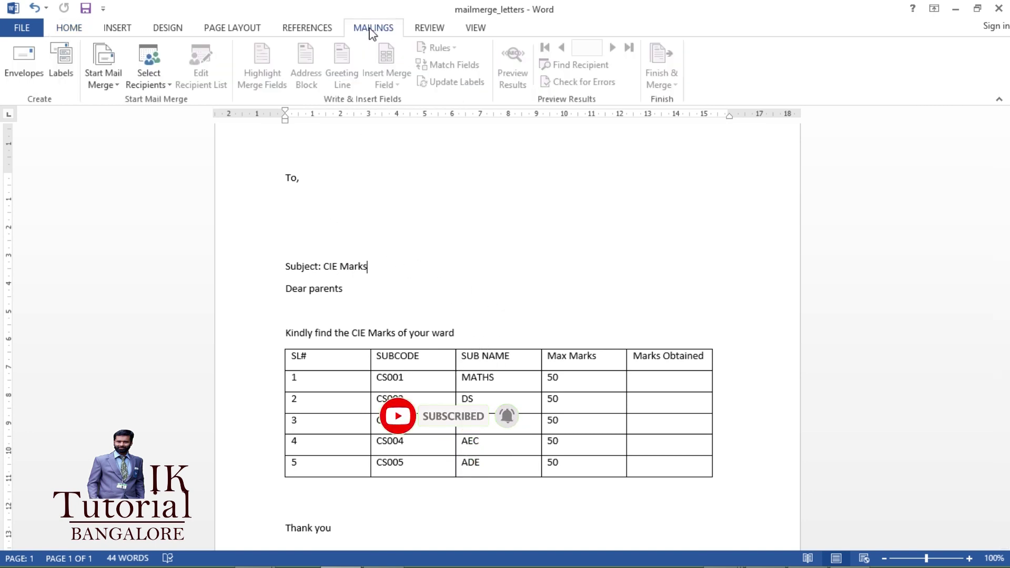
{"action": "left_click", "coordinate": [115, 91]}
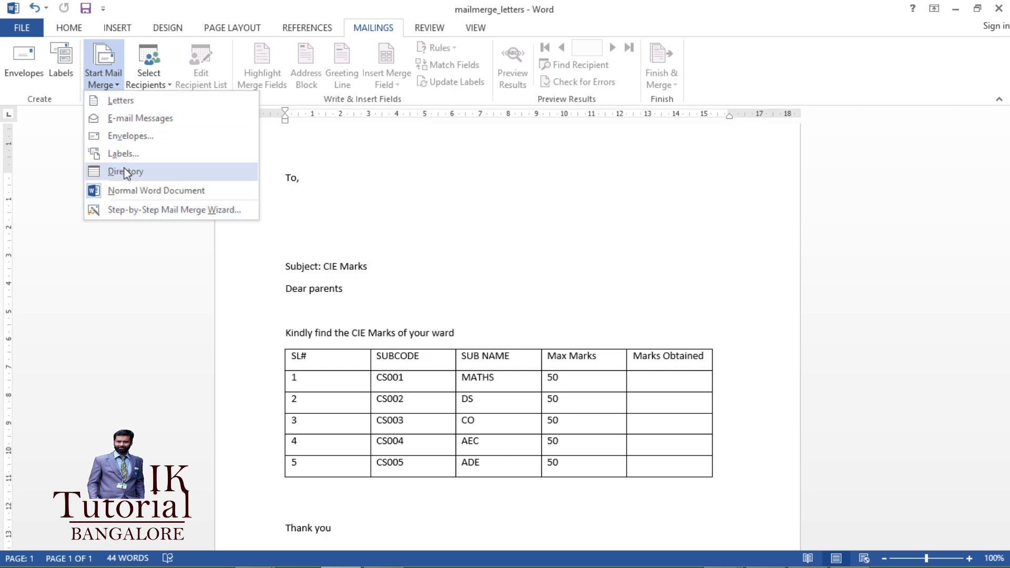
{"action": "left_click", "coordinate": [134, 211]}
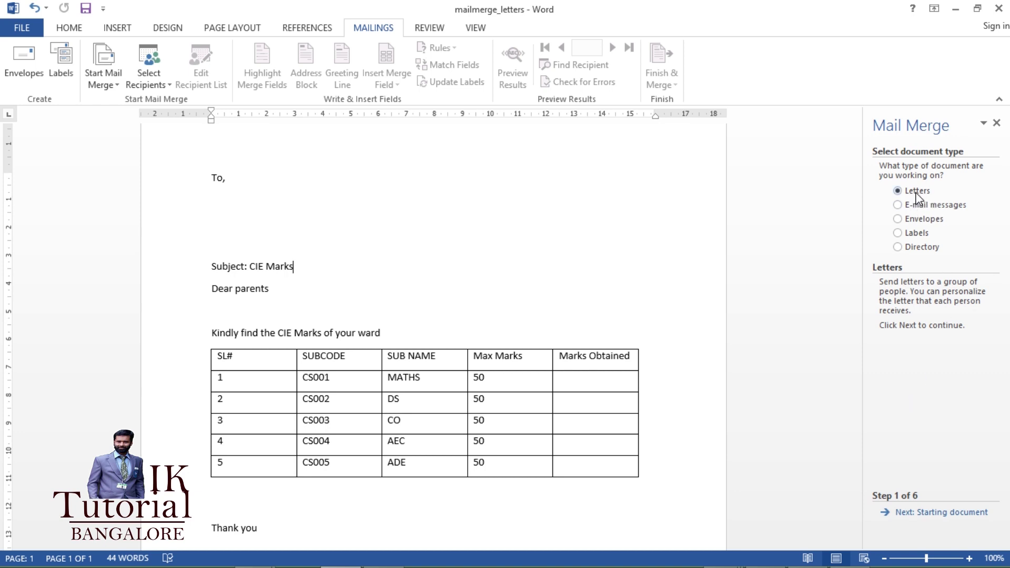
{"action": "left_click", "coordinate": [934, 513]}
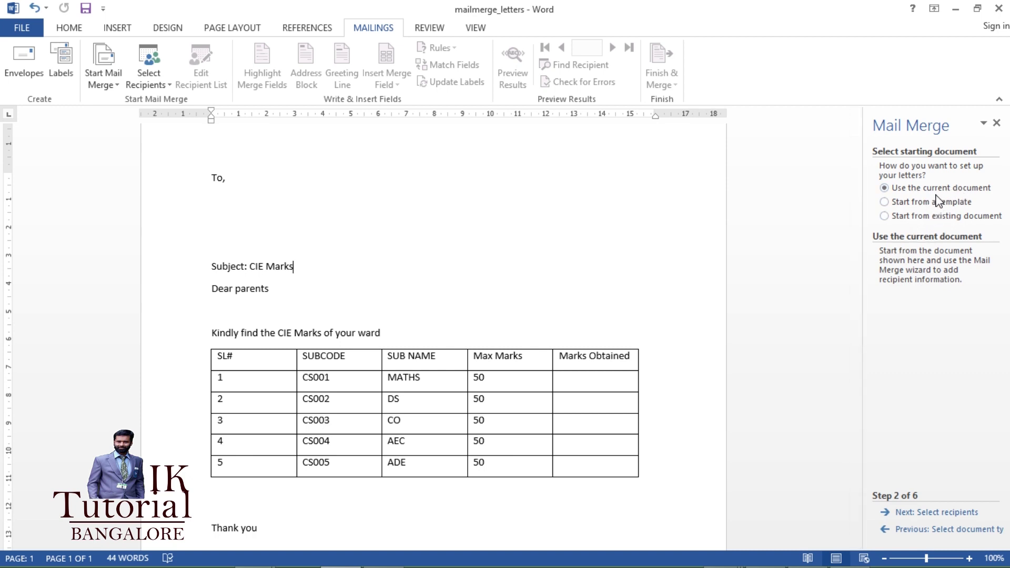
{"action": "left_click", "coordinate": [942, 515]}
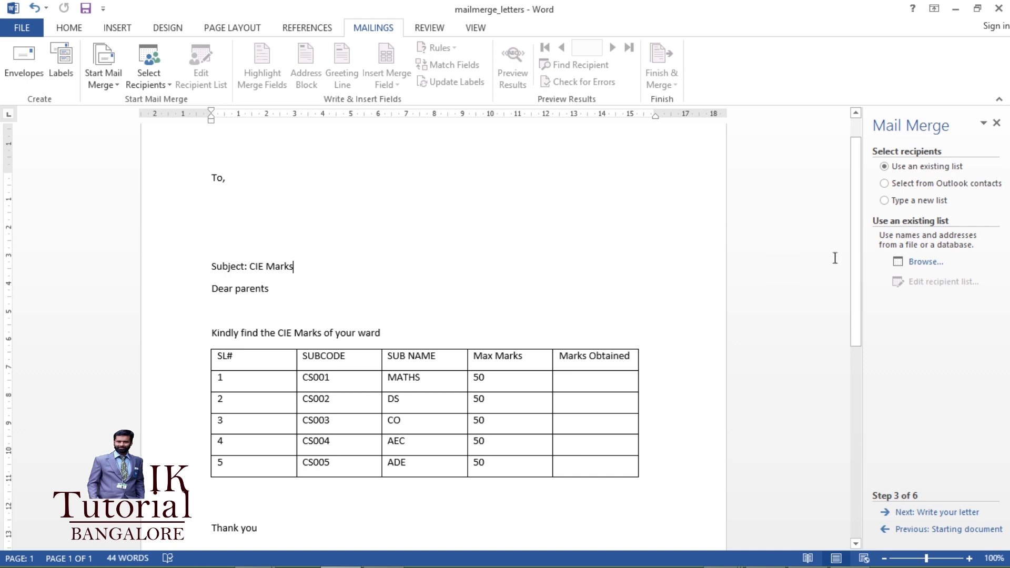
Step: Load Sheet1$ of the Address workbook in the Desktop's AEC_CLass folder as the recipient list, with the first row as column headers
{"action": "left_click", "coordinate": [911, 262]}
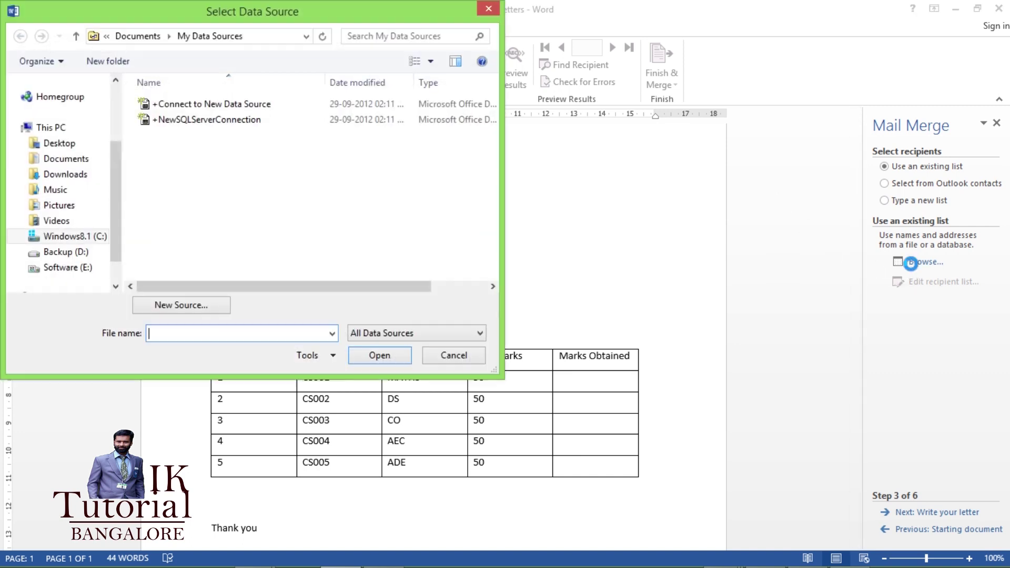
{"action": "left_click", "coordinate": [59, 143]}
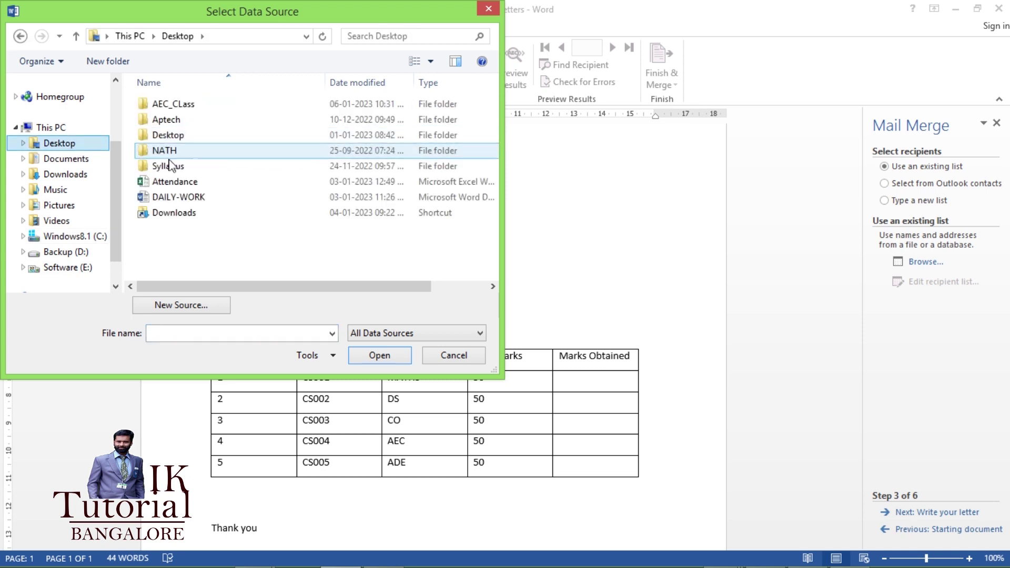
{"action": "left_click", "coordinate": [184, 110]}
{"action": "double_click", "coordinate": [184, 110]}
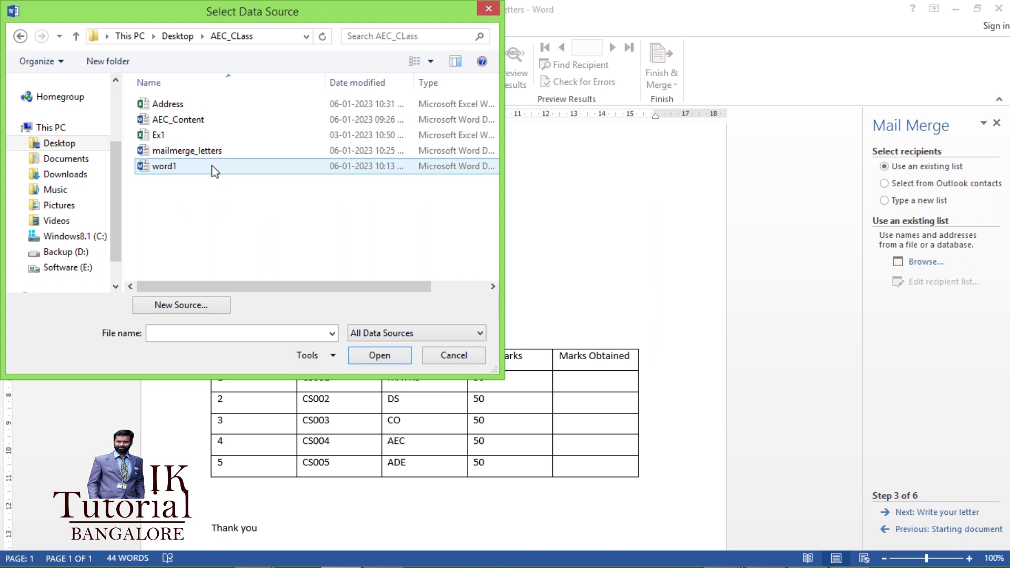
{"action": "left_click", "coordinate": [163, 107]}
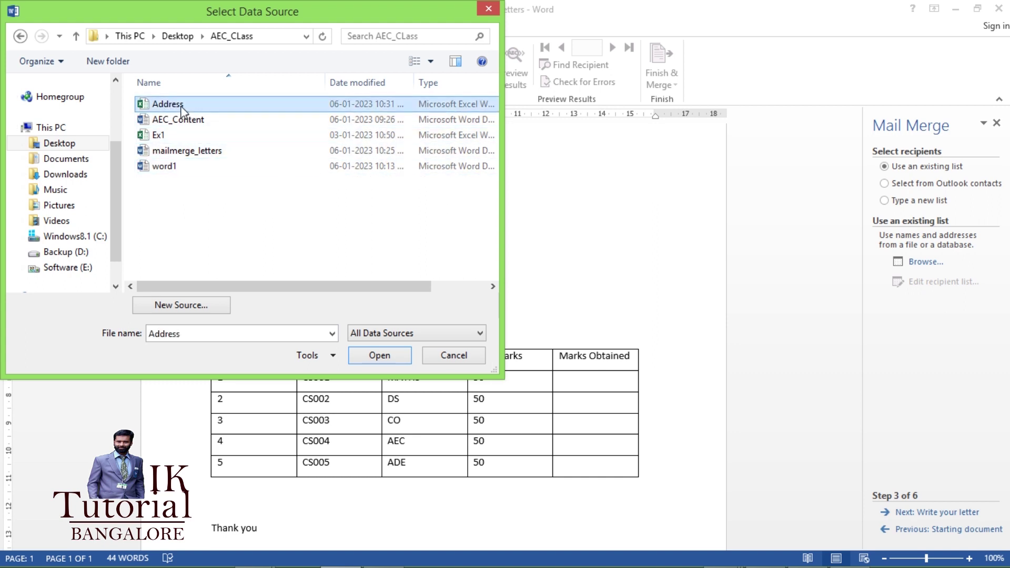
{"action": "left_click", "coordinate": [376, 355]}
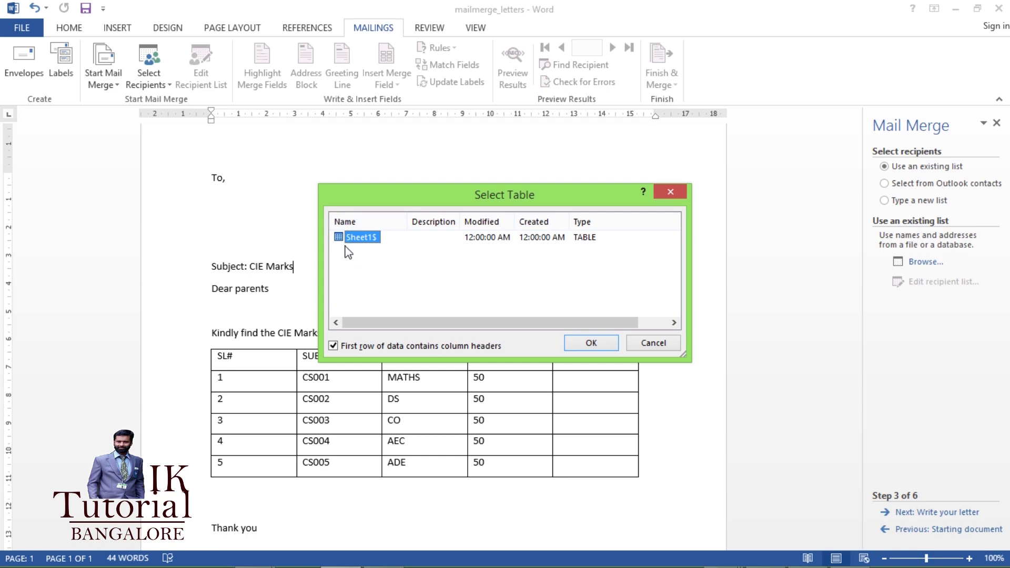
{"action": "left_click", "coordinate": [592, 342]}
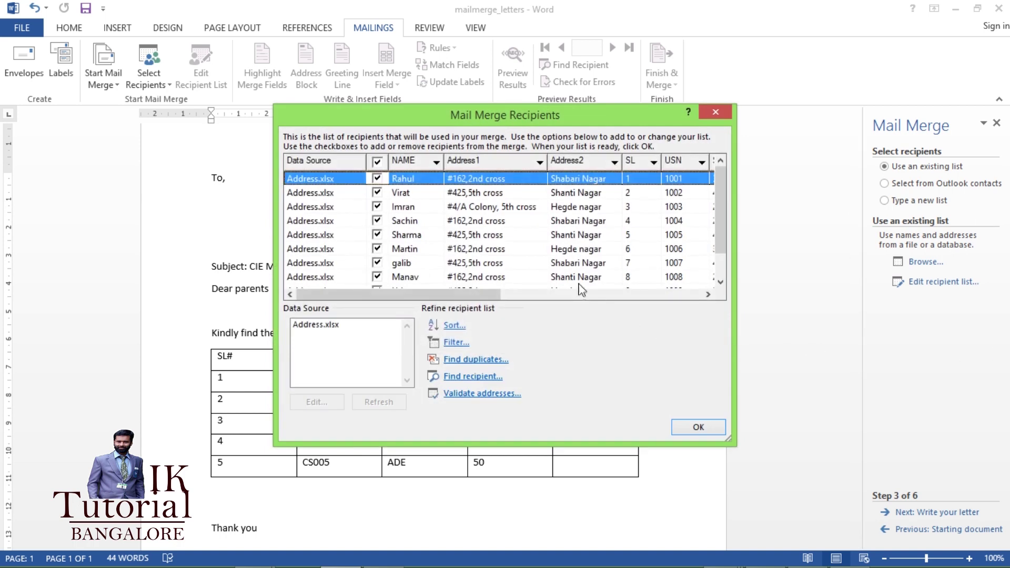
Step: Exclude and re-include the recipient with SL 6 in the mail merge recipients, and accept the list
{"action": "mouse_move", "coordinate": [723, 233]}
{"action": "left_mouse_down"}
{"action": "mouse_move", "coordinate": [722, 260]}
{"action": "mouse_move", "coordinate": [723, 235]}
{"action": "left_mouse_up"}
{"action": "left_click", "coordinate": [377, 249]}
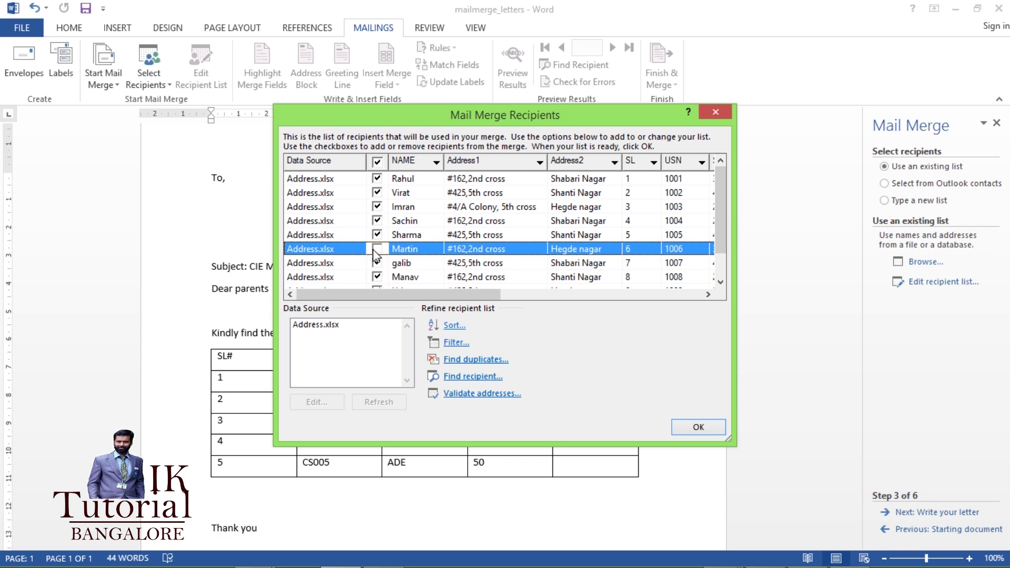
{"action": "left_click", "coordinate": [377, 249]}
{"action": "left_click", "coordinate": [696, 427]}
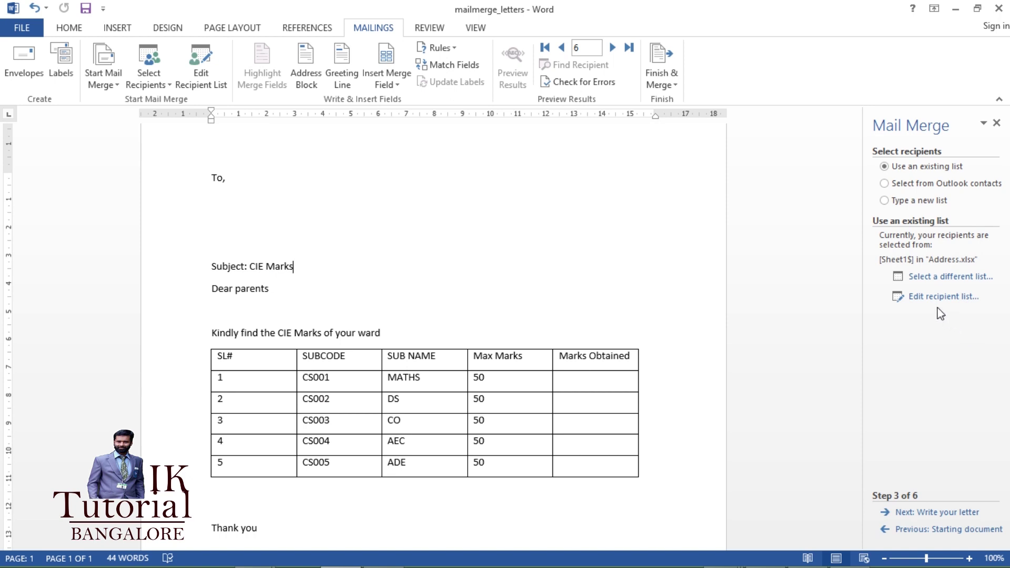
Step: Look at the data source selection for a different list without choosing one, and reopen the current recipient list for review
{"action": "left_click", "coordinate": [918, 277]}
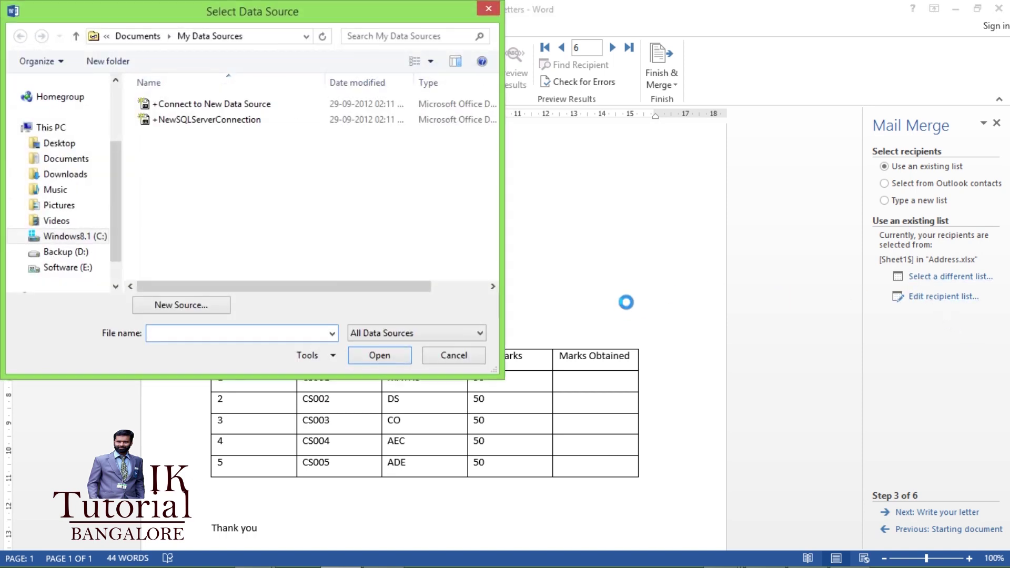
{"action": "left_click", "coordinate": [468, 358]}
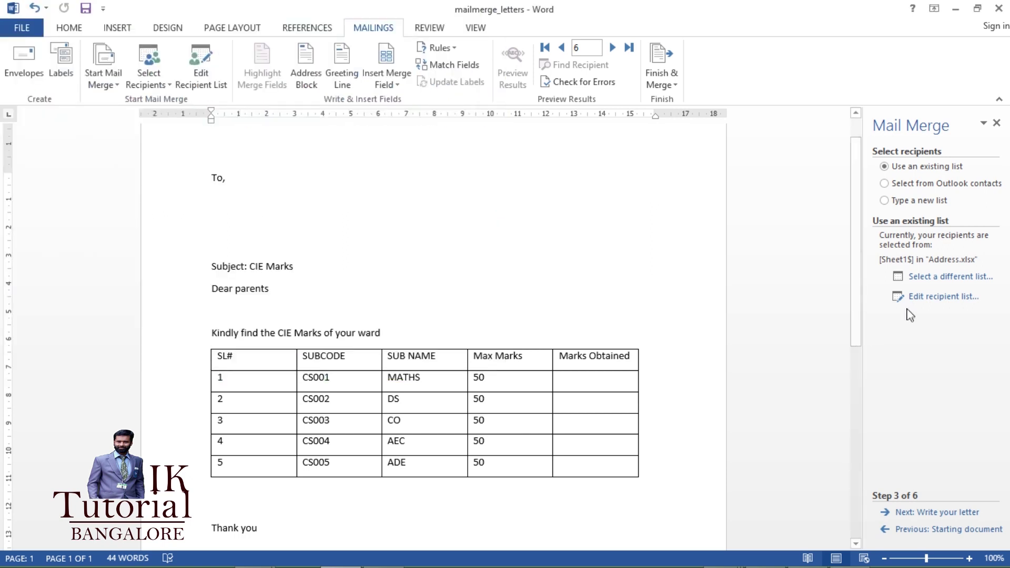
{"action": "left_click", "coordinate": [918, 297]}
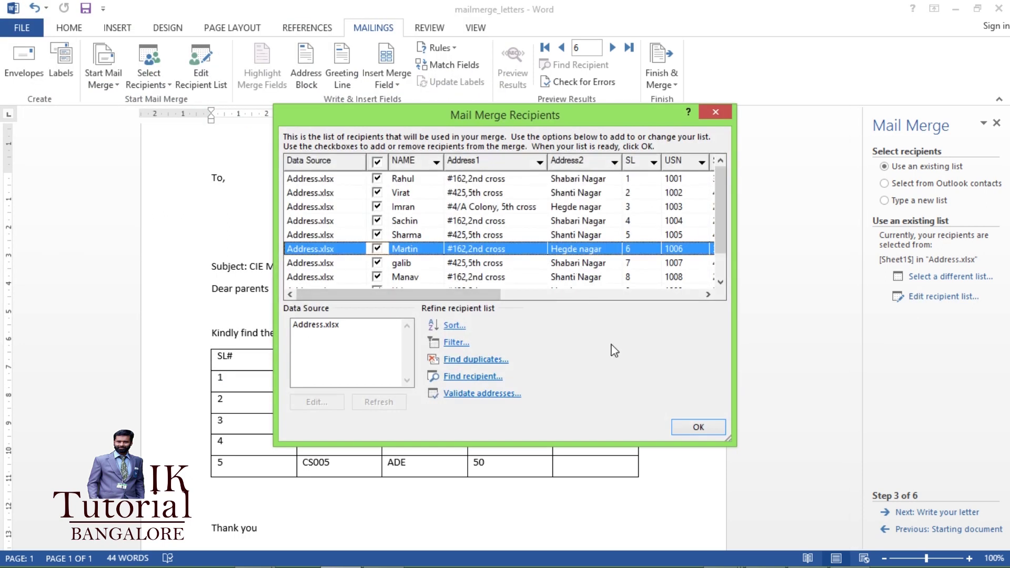
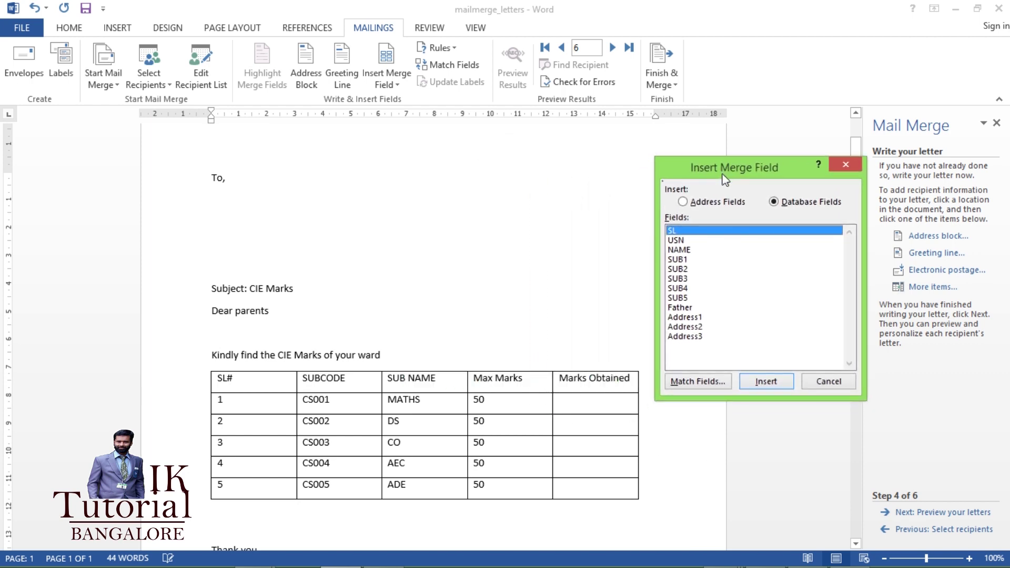
Step: Insert the Father merge field on the line below "To," and start a new line after it
{"action": "left_click", "coordinate": [679, 308]}
{"action": "left_click", "coordinate": [766, 381]}
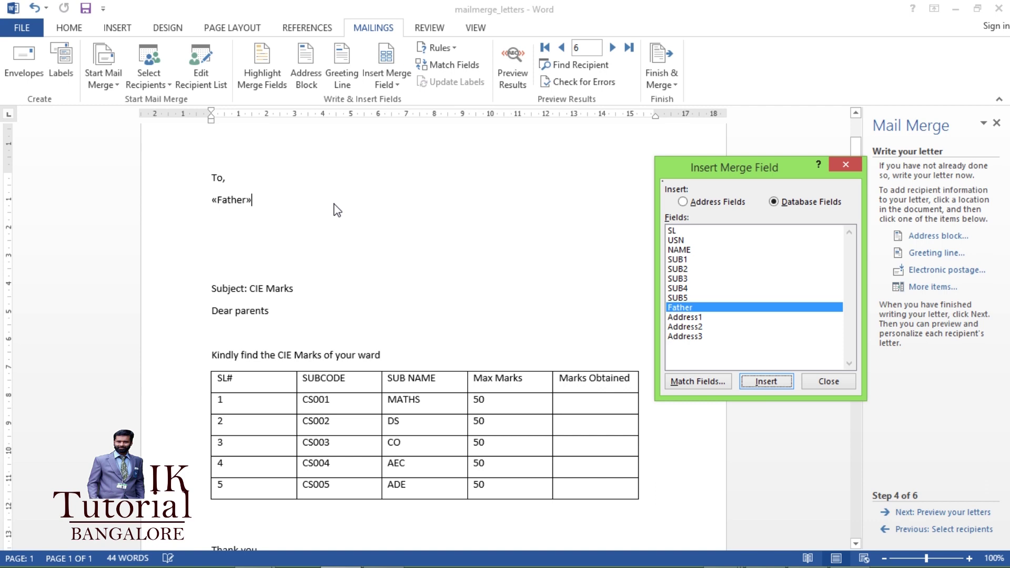
{"action": "key", "text": "Return"}
{"action": "left_click", "coordinate": [828, 380]}
{"action": "key", "text": "BackSpace"}
{"action": "key", "text": "Return"}
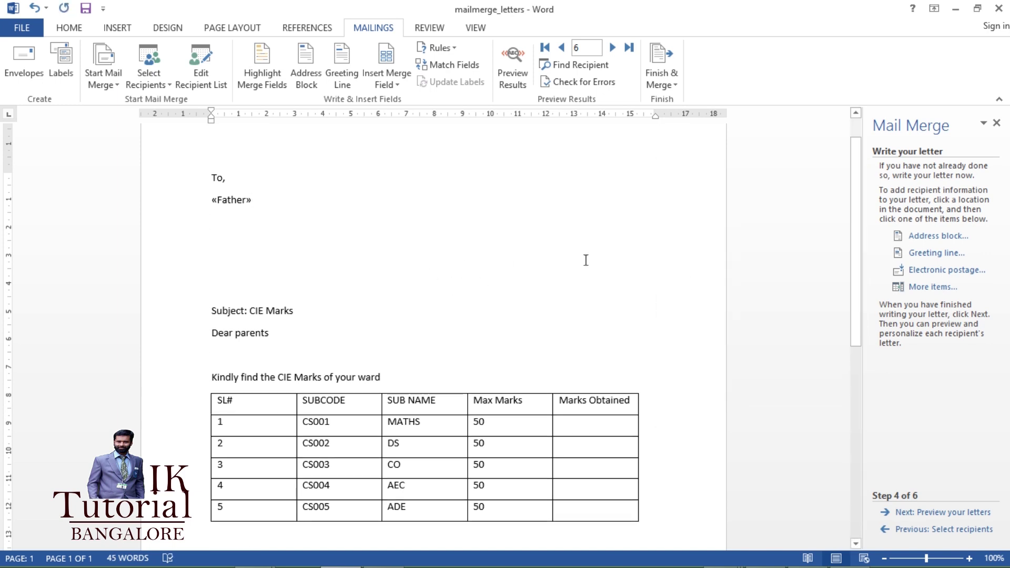
Step: Insert the Address1 merge field on the line below Father and start a new line after it
{"action": "left_click", "coordinate": [914, 287]}
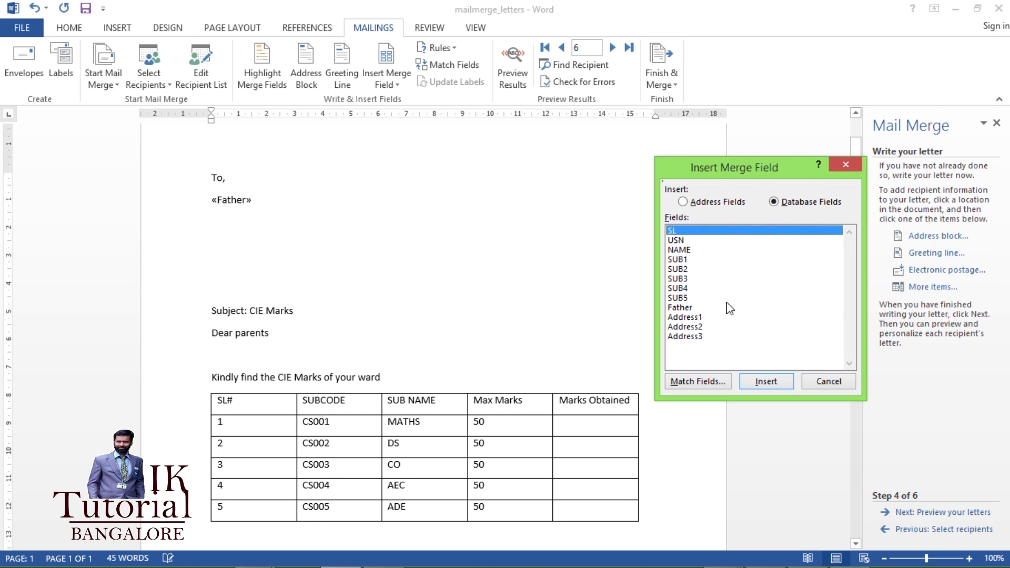
{"action": "left_click", "coordinate": [699, 317]}
{"action": "left_click", "coordinate": [765, 382]}
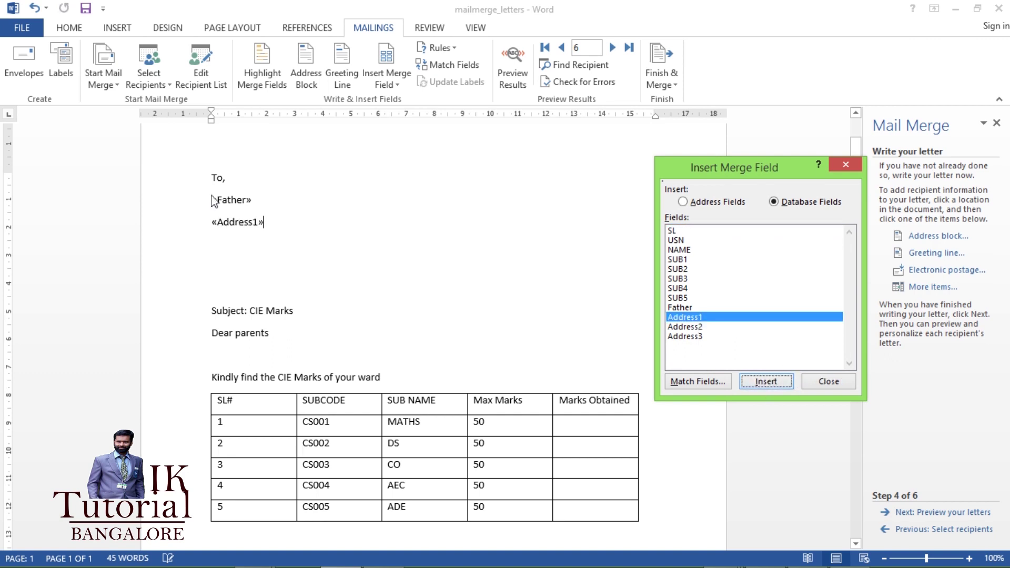
{"action": "left_click", "coordinate": [829, 382]}
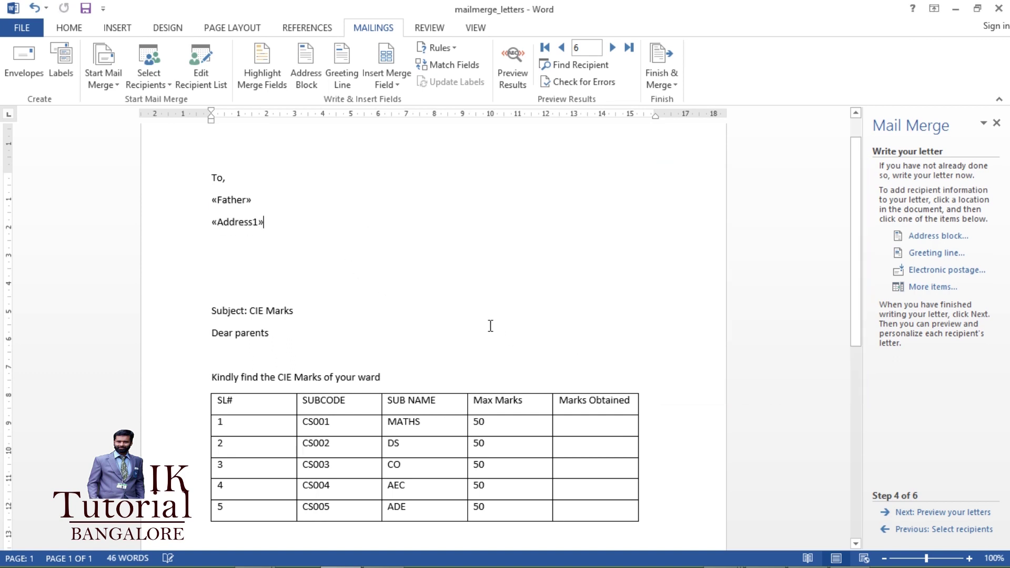
{"action": "key", "text": "Return"}
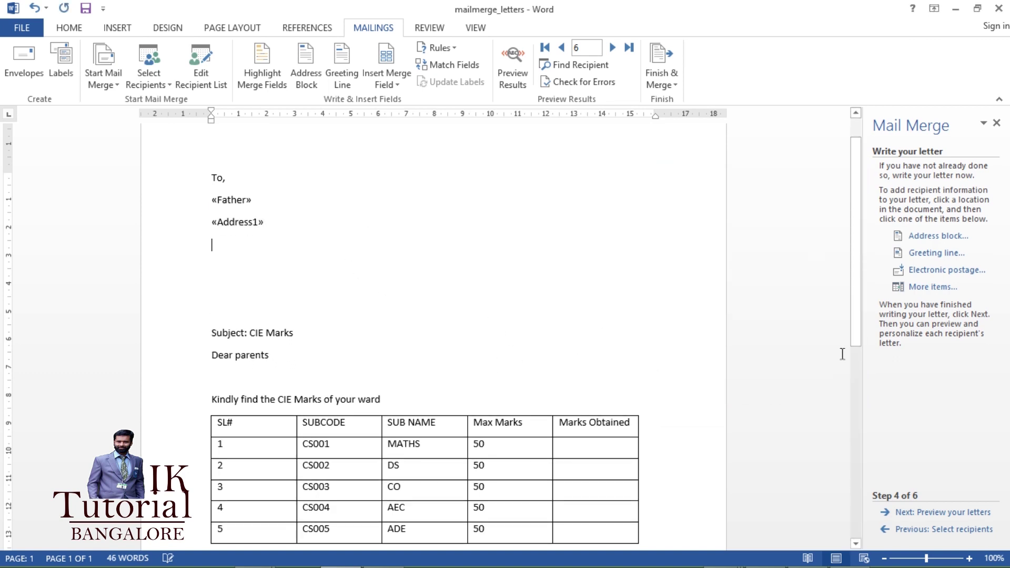
Step: Insert the Address2 merge field on the line below Address1 and start a new line after it
{"action": "left_click", "coordinate": [914, 287]}
{"action": "left_click", "coordinate": [684, 327]}
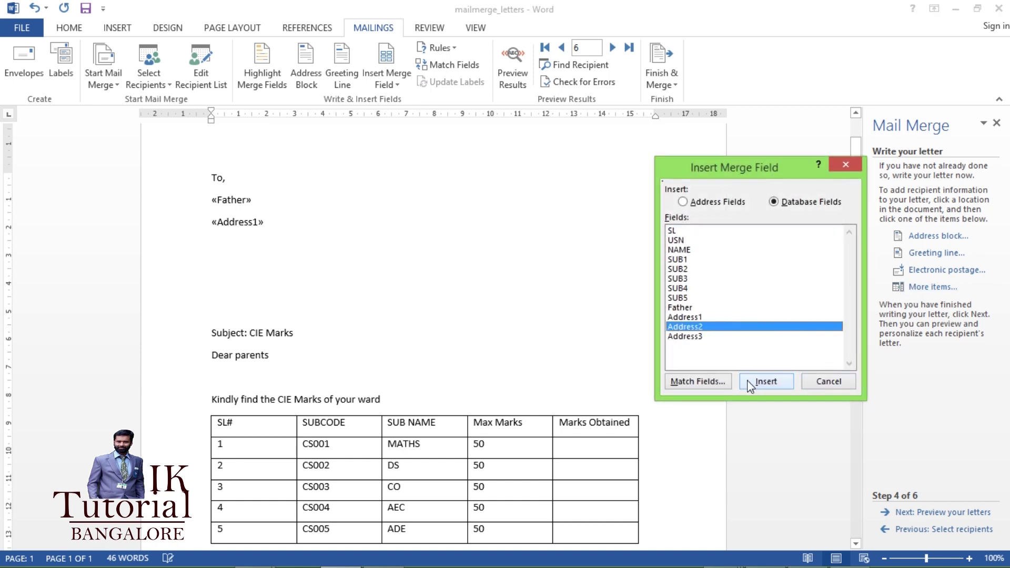
{"action": "left_click", "coordinate": [777, 382]}
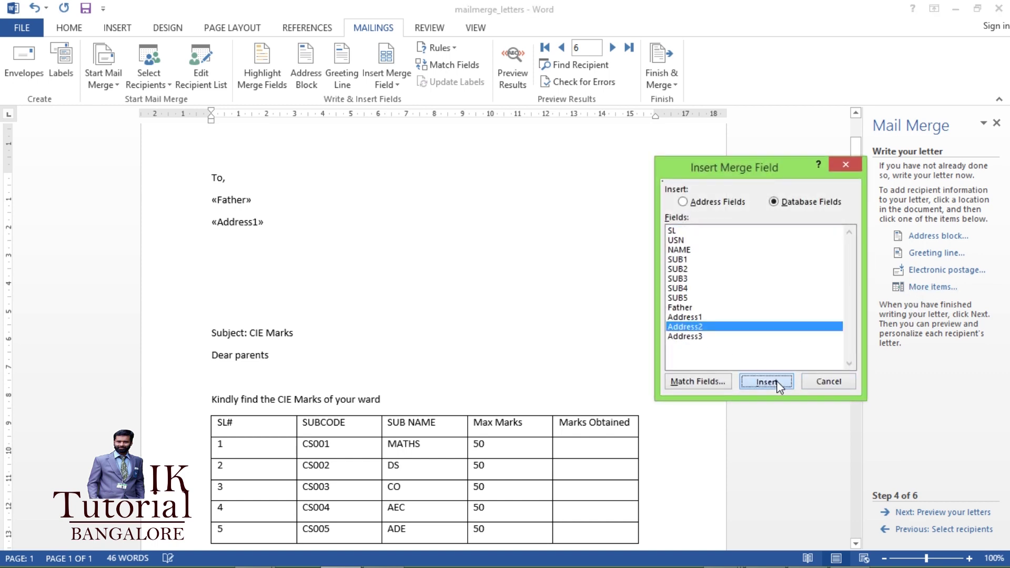
{"action": "left_click", "coordinate": [828, 382]}
{"action": "key", "text": "Return"}
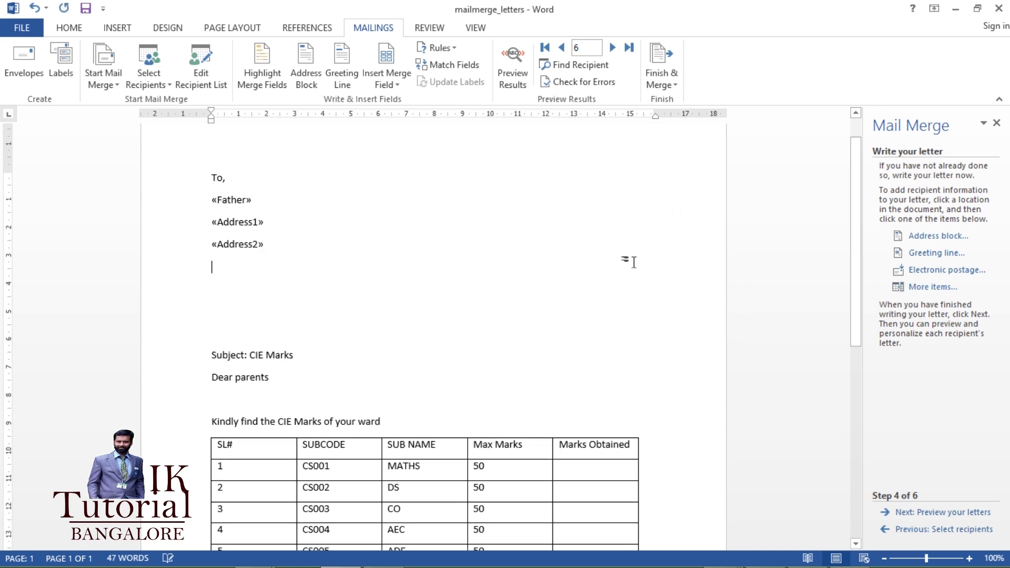
Step: Insert the Address3 merge field below Address2 and delete two of the blank lines above the Subject line
{"action": "left_click", "coordinate": [914, 287]}
{"action": "left_click", "coordinate": [693, 336]}
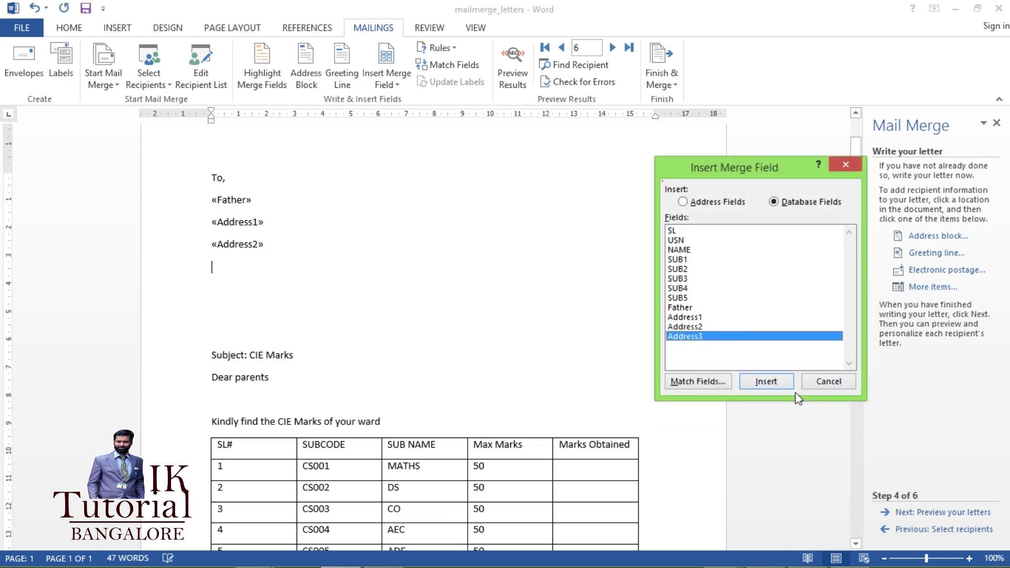
{"action": "left_click", "coordinate": [768, 383]}
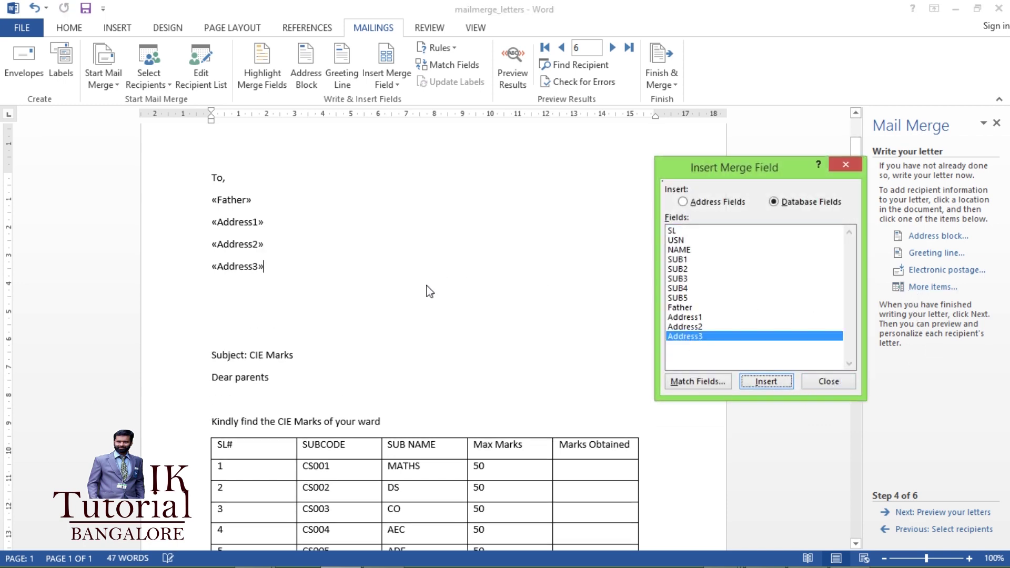
{"action": "left_click", "coordinate": [827, 382]}
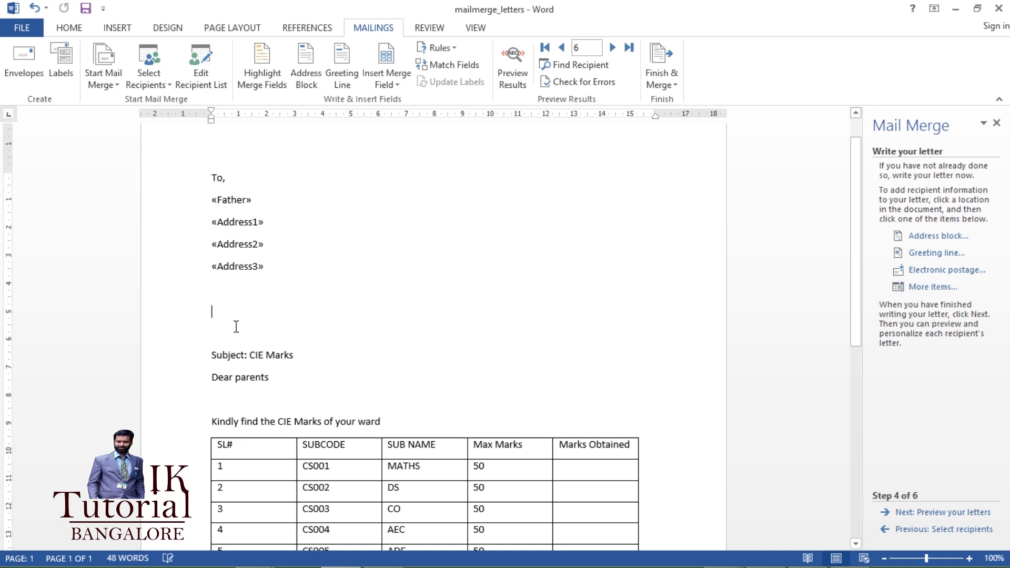
{"action": "key", "text": "BackSpace"}
{"action": "key", "text": "BackSpace"}
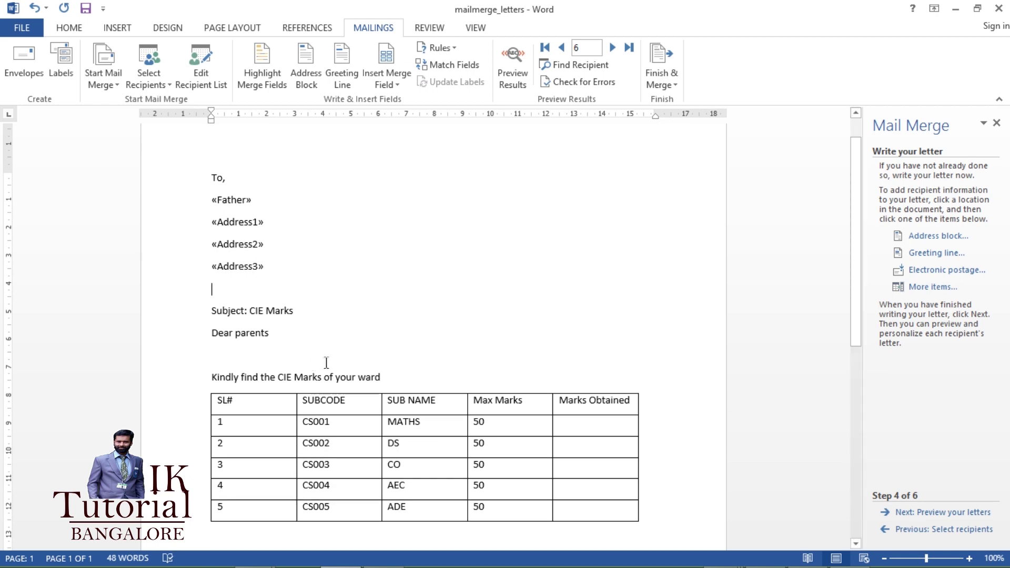
Step: Remove the space after paragraph from the four merge field lines Father through Address3
{"action": "left_click_drag", "start_coordinate": [272, 266], "coordinate": [229, 200]}
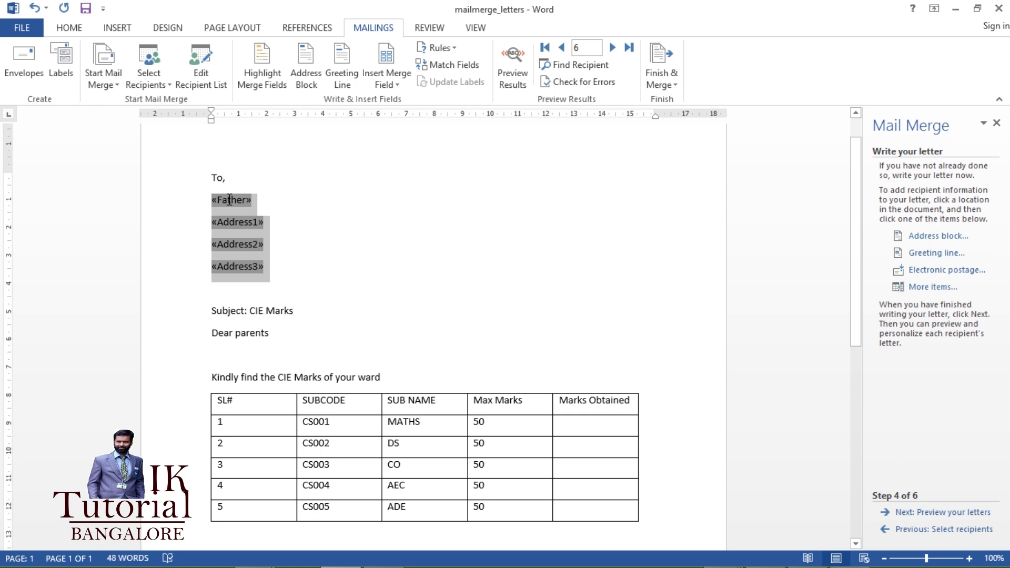
{"action": "left_click", "coordinate": [70, 35]}
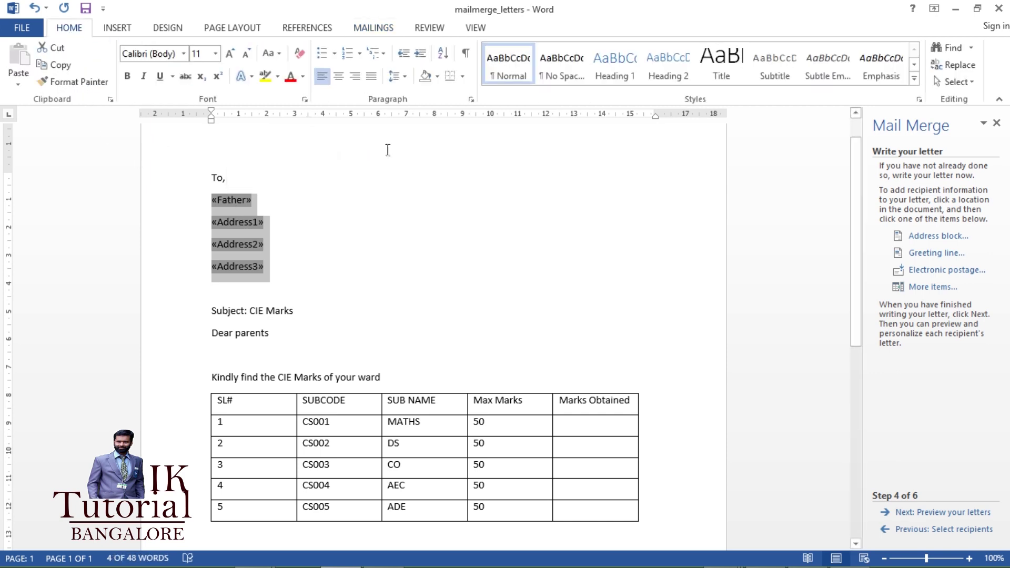
{"action": "left_click", "coordinate": [404, 77]}
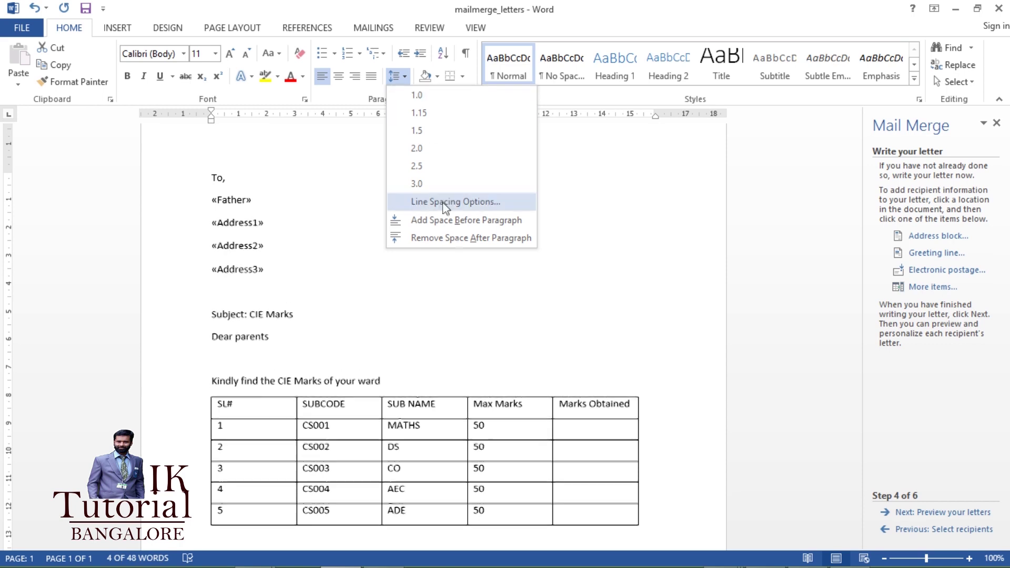
{"action": "left_click", "coordinate": [447, 239]}
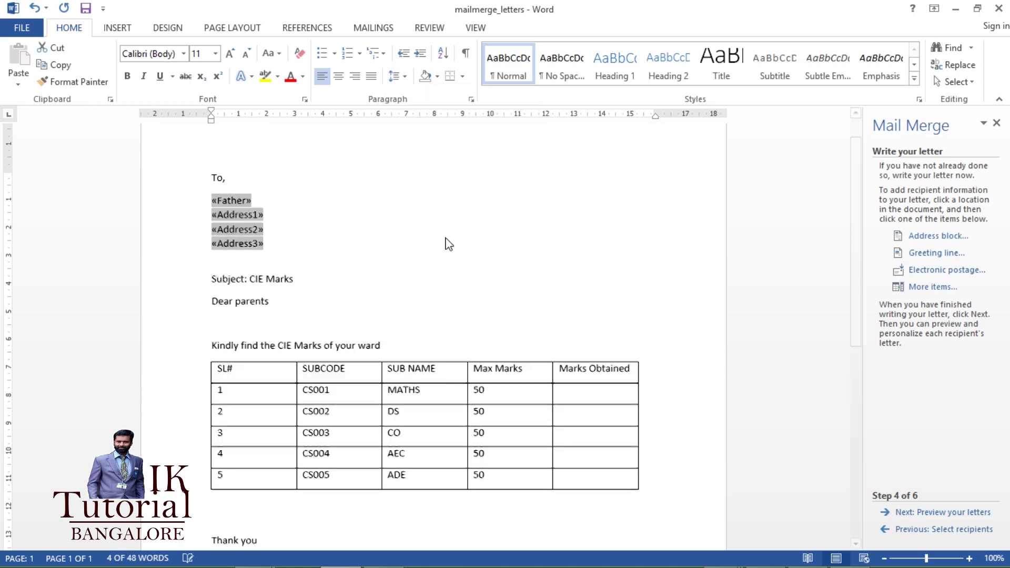
{"action": "left_click", "coordinate": [358, 252]}
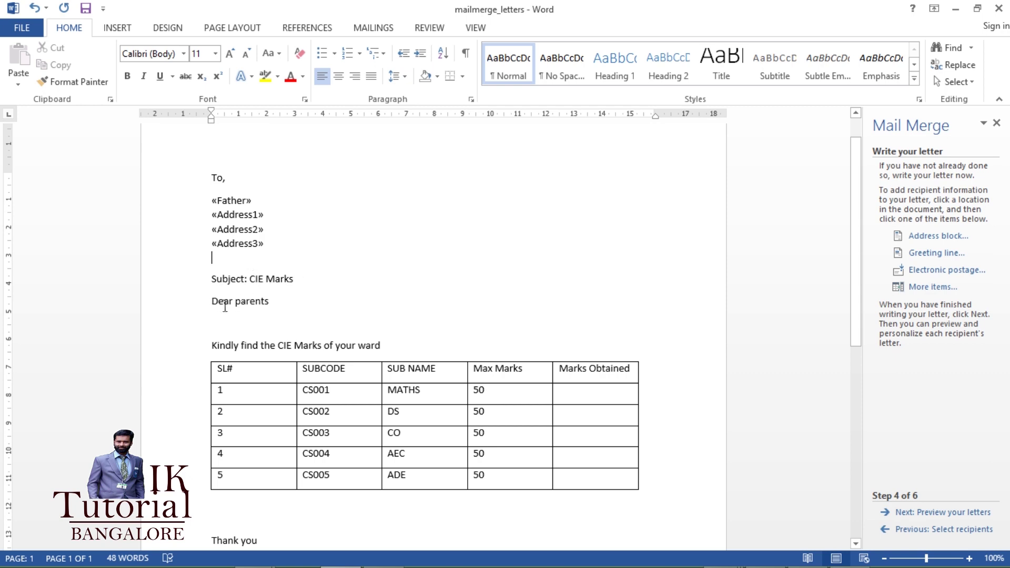
Step: Make the words "CIE Marks" in the Subject line bold and red
{"action": "left_click_drag", "start_coordinate": [293, 283], "coordinate": [249, 279]}
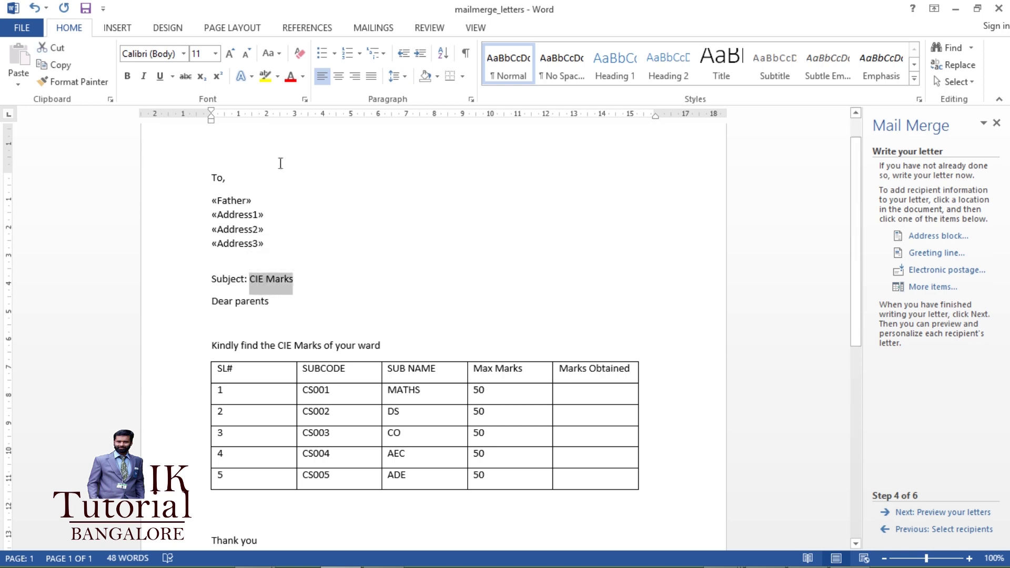
{"action": "left_click", "coordinate": [127, 76]}
{"action": "left_click", "coordinate": [290, 76]}
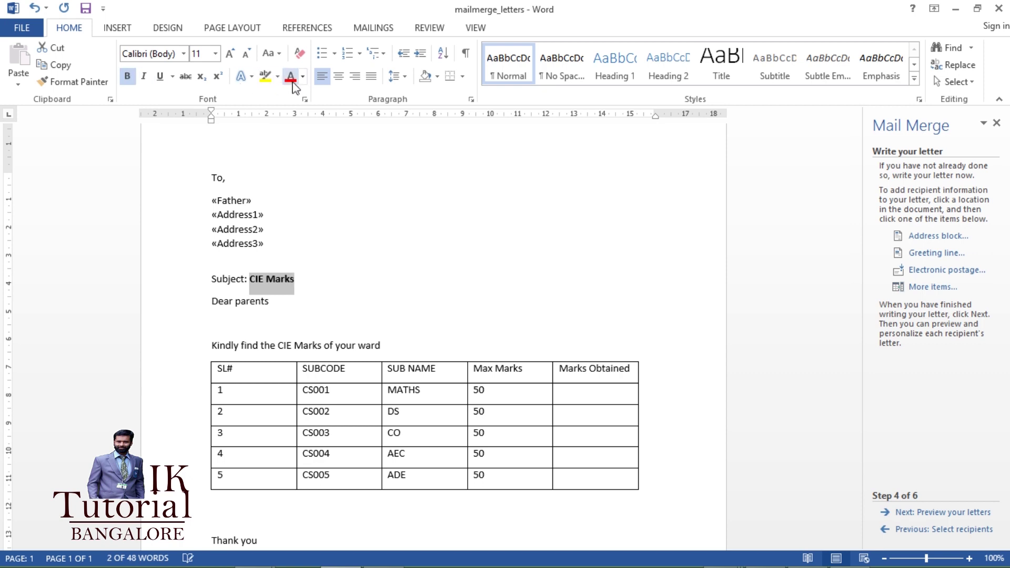
{"action": "left_click", "coordinate": [331, 318]}
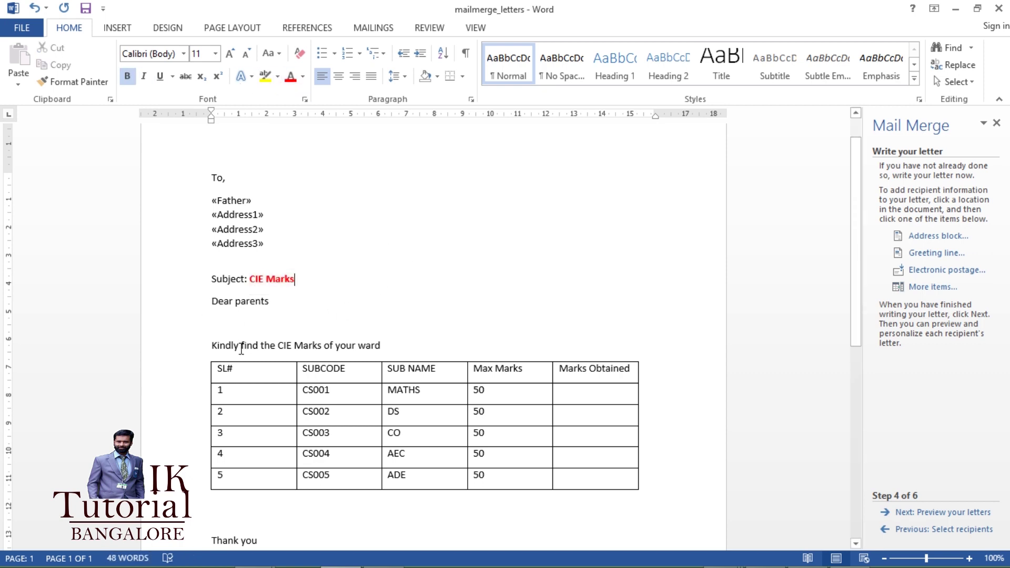
Step: Insert the USN merge field at the end of the line "Kindly find the CIE Marks of your ward"
{"action": "left_click", "coordinate": [396, 345]}
{"action": "left_click", "coordinate": [935, 288]}
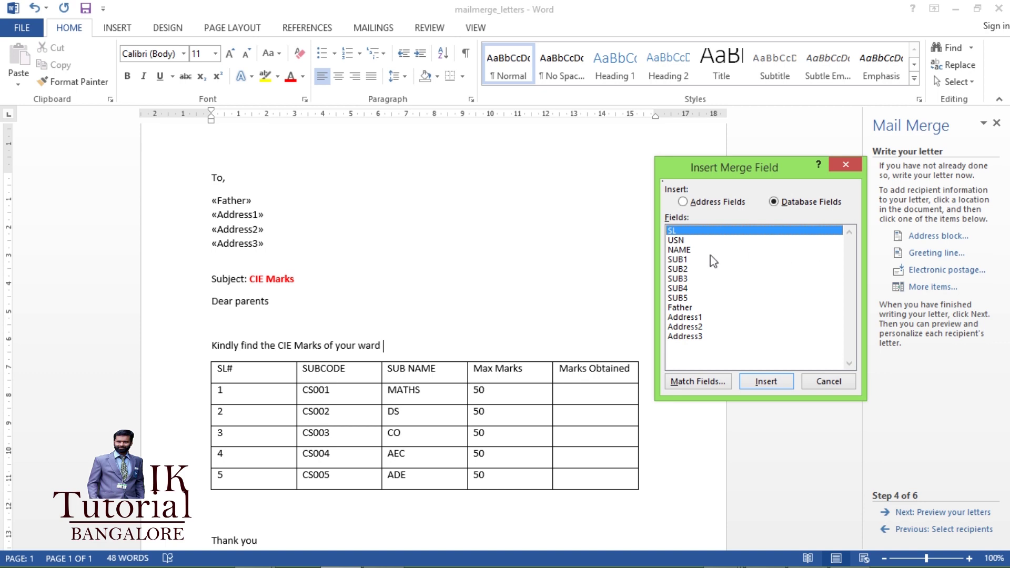
{"action": "left_click", "coordinate": [680, 242]}
{"action": "left_click", "coordinate": [765, 381]}
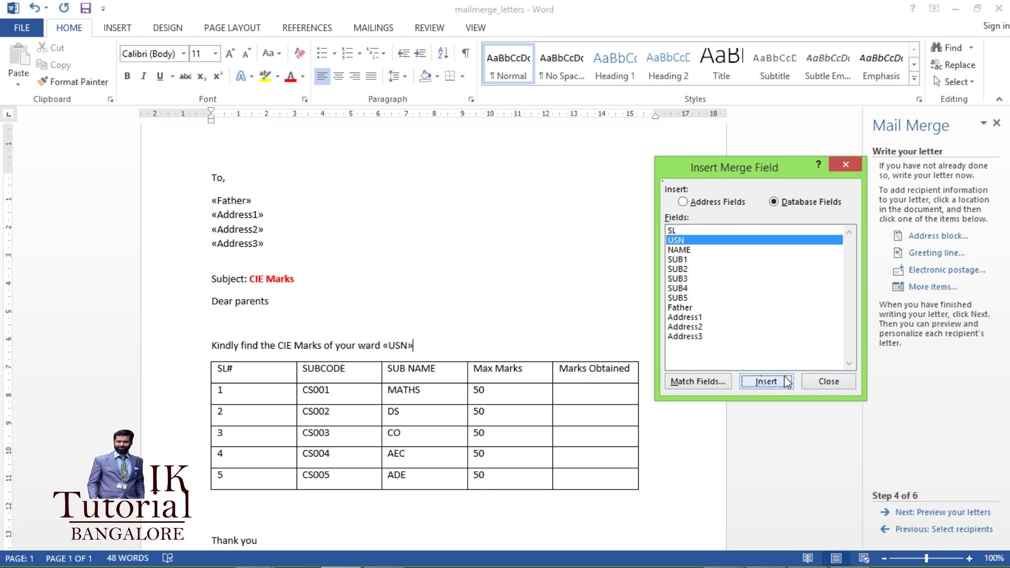
Step: Insert the NAME merge field after the USN field in the "Kindly find the CIE Marks of your ward" line
{"action": "left_click", "coordinate": [829, 381]}
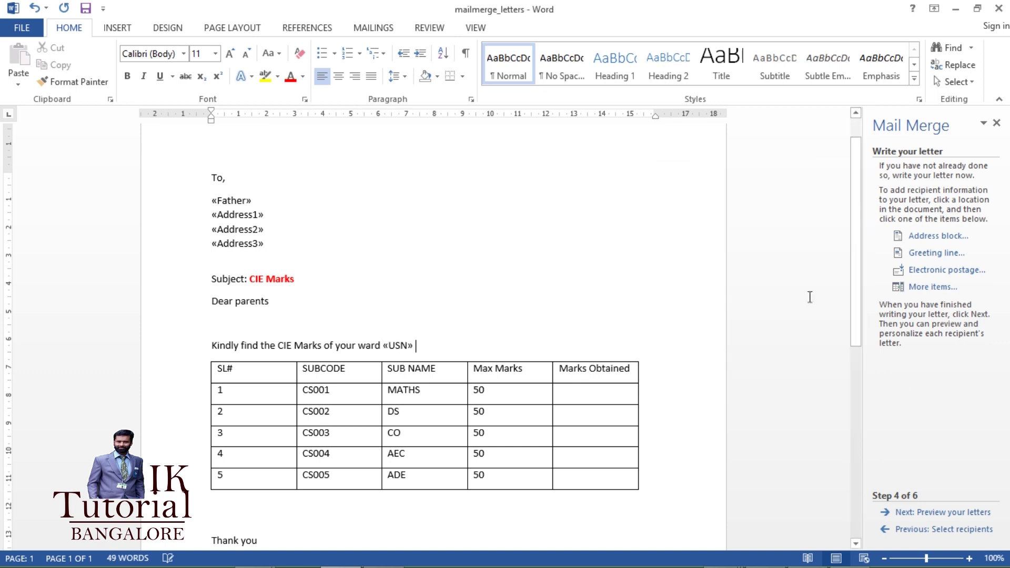
{"action": "left_click", "coordinate": [928, 288]}
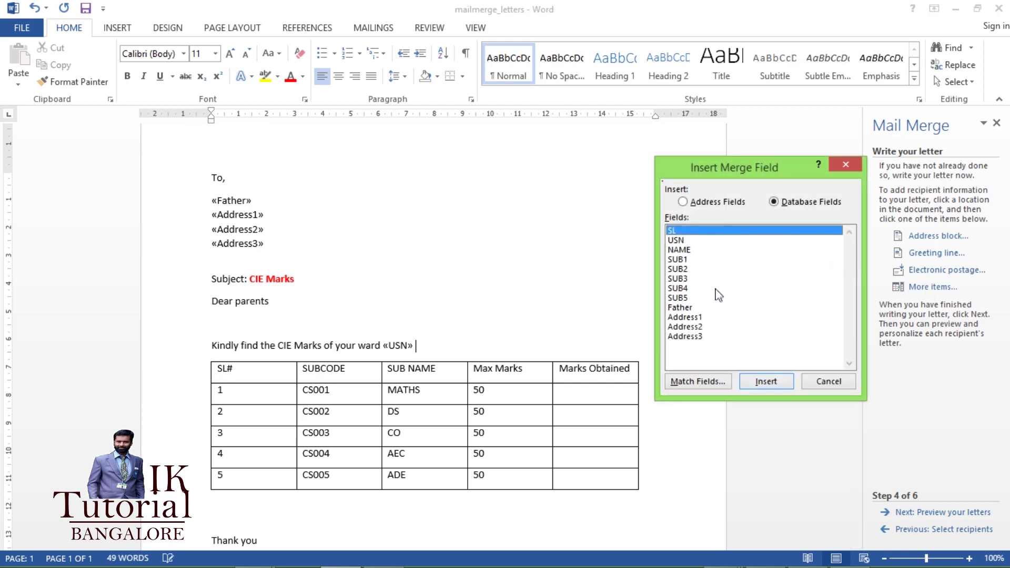
{"action": "left_click", "coordinate": [679, 250]}
{"action": "left_click", "coordinate": [772, 382]}
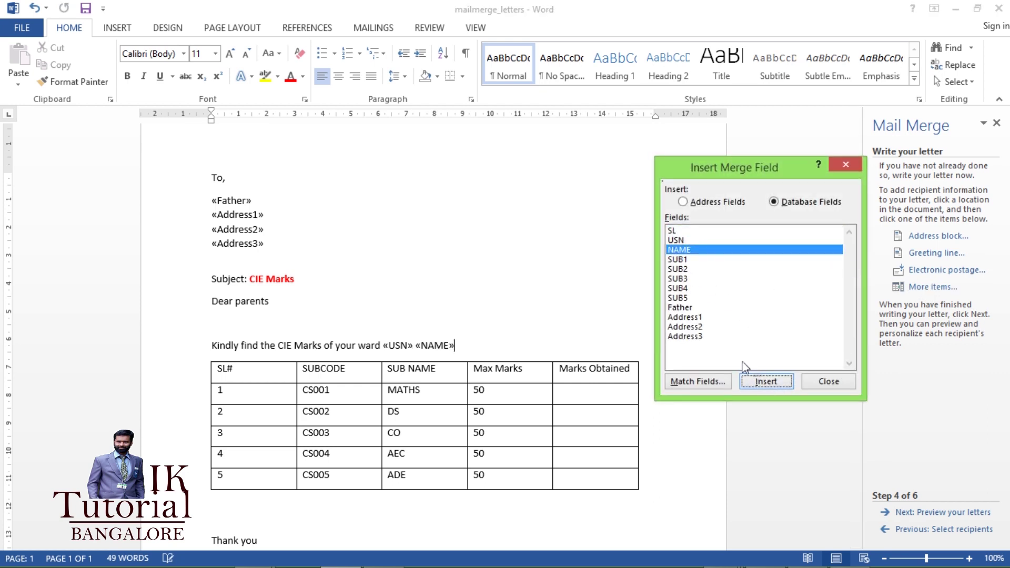
{"action": "left_click", "coordinate": [841, 381]}
Step: Insert the SUB1 merge field in the Marks Obtained cell of the MATHS row
{"action": "left_click", "coordinate": [577, 319]}
{"action": "scroll", "coordinate": [582, 321], "scroll_direction": "down", "scroll_amount": 2}
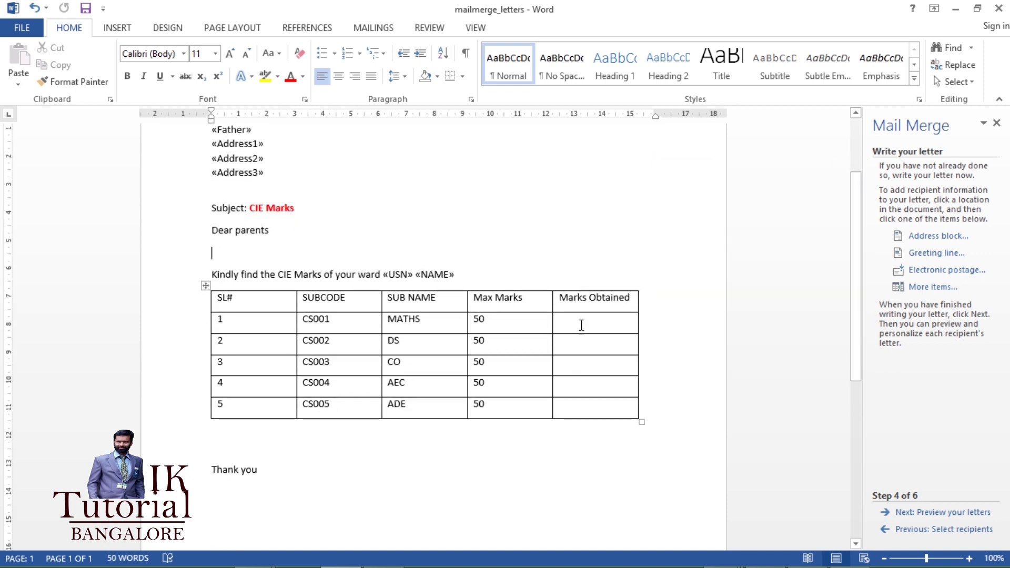
{"action": "left_click", "coordinate": [587, 327]}
{"action": "left_click", "coordinate": [917, 288]}
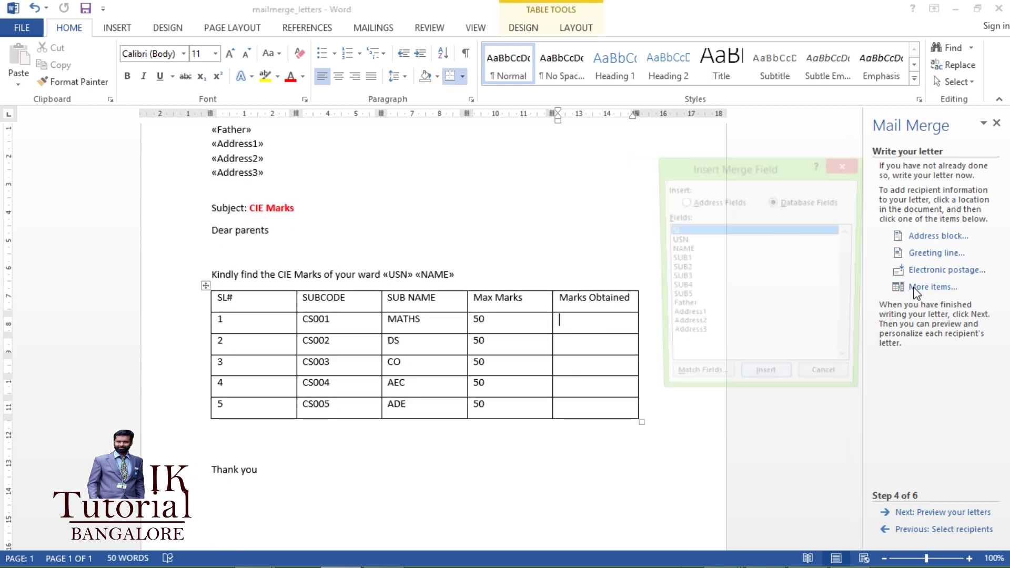
{"action": "left_click", "coordinate": [695, 260]}
{"action": "left_click", "coordinate": [766, 381]}
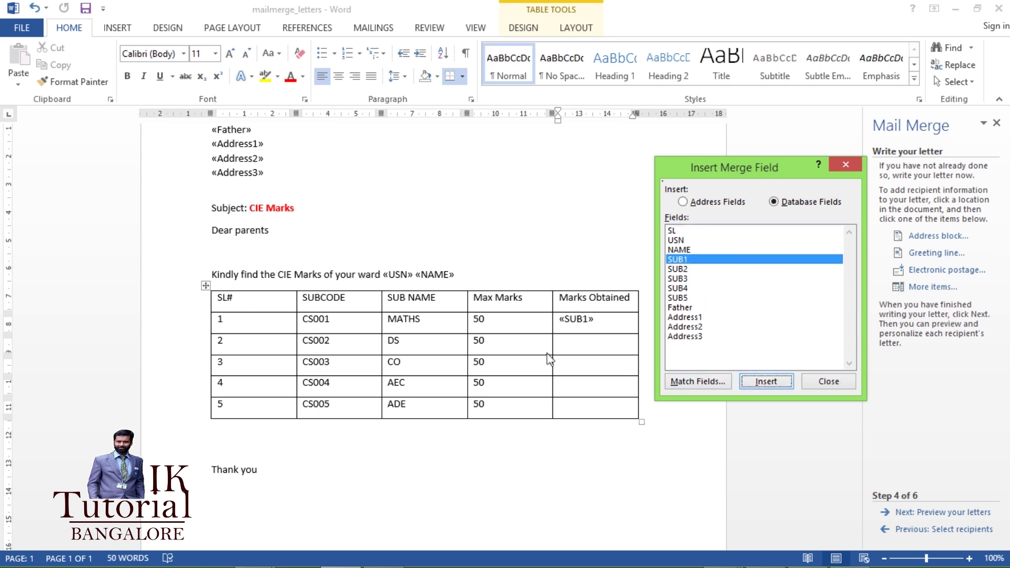
{"action": "left_click", "coordinate": [829, 382]}
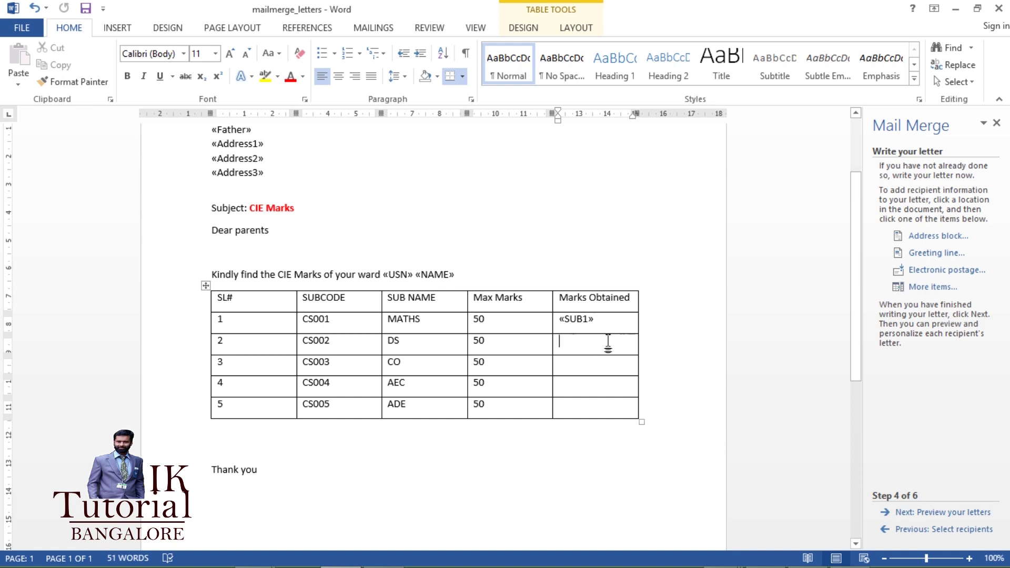
Step: Insert the SUB2 merge field in the DS row and SUB3 in the CO row of the Marks Obtained column
{"action": "left_click", "coordinate": [905, 287]}
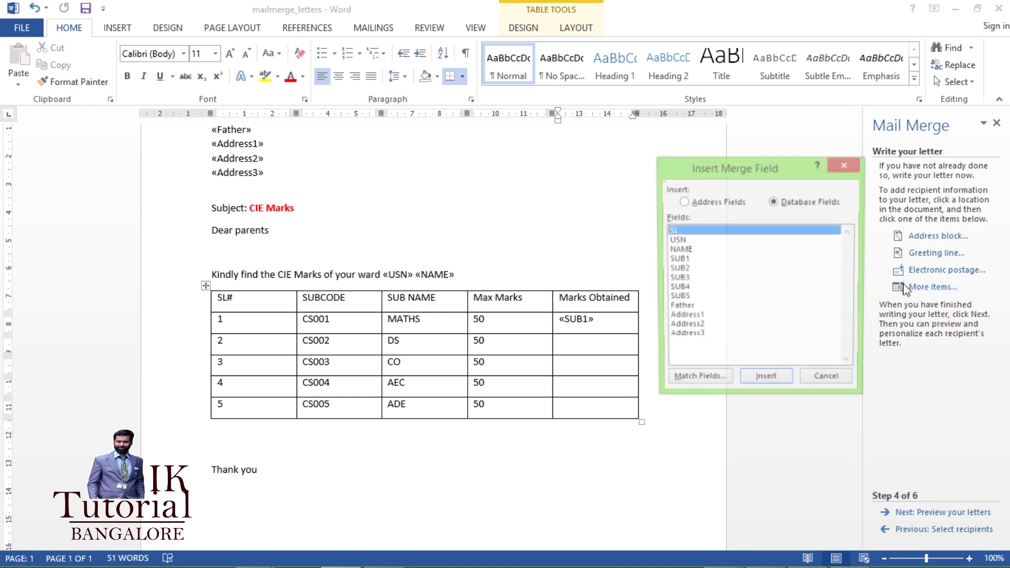
{"action": "left_click", "coordinate": [689, 269]}
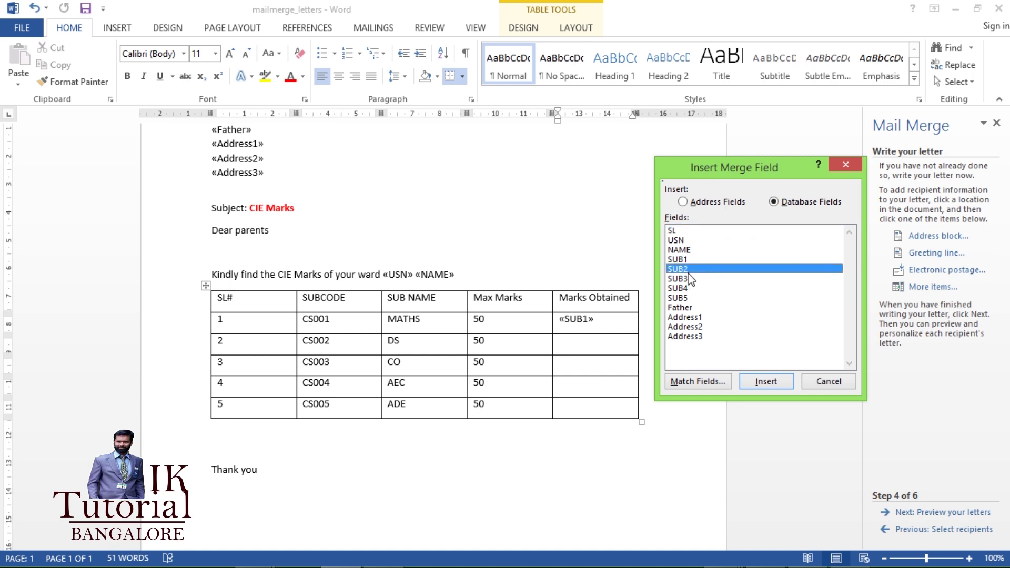
{"action": "left_click", "coordinate": [772, 382]}
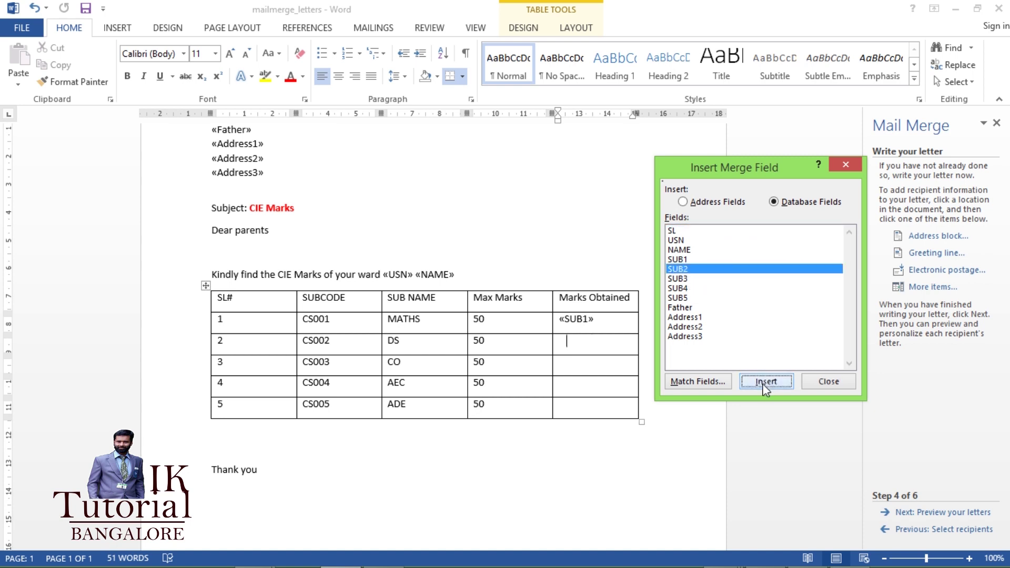
{"action": "left_click", "coordinate": [812, 384]}
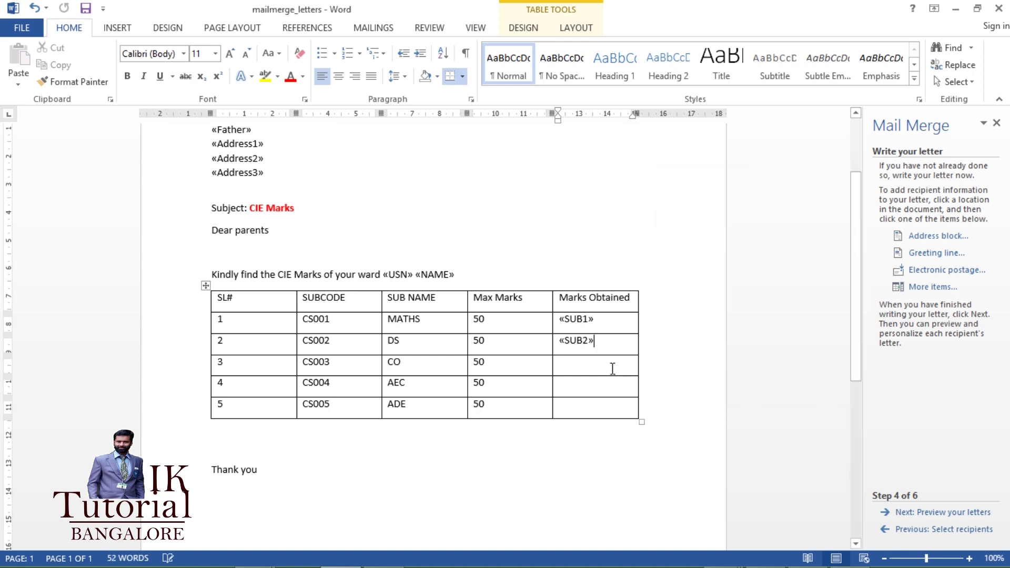
{"action": "left_click", "coordinate": [928, 287]}
{"action": "left_click", "coordinate": [684, 279]}
{"action": "left_click", "coordinate": [766, 382]}
{"action": "left_click", "coordinate": [825, 387]}
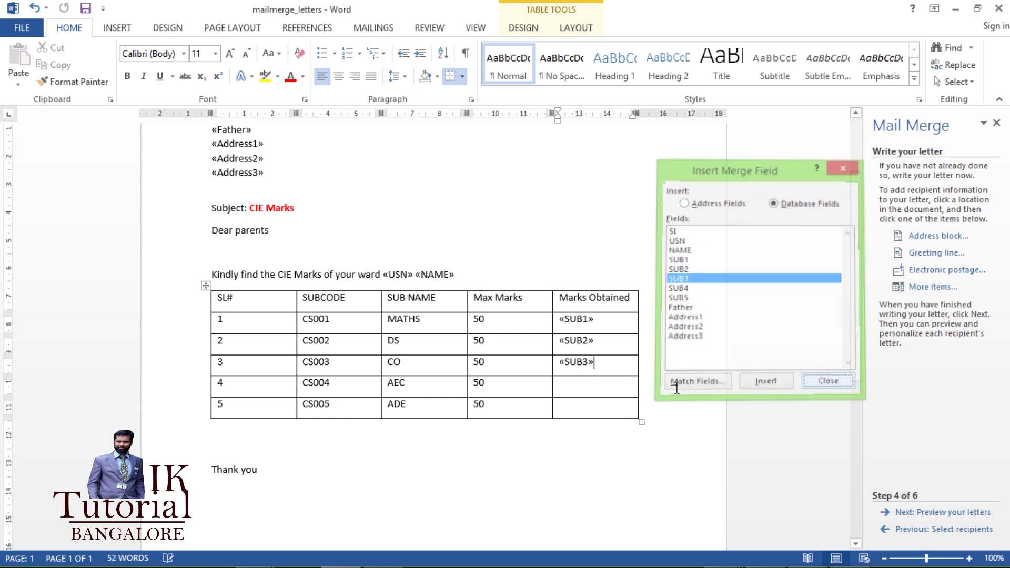
Step: Insert the SUB4 merge field in the AEC row and SUB5 in the ADE row of the Marks Obtained column
{"action": "left_click", "coordinate": [928, 286]}
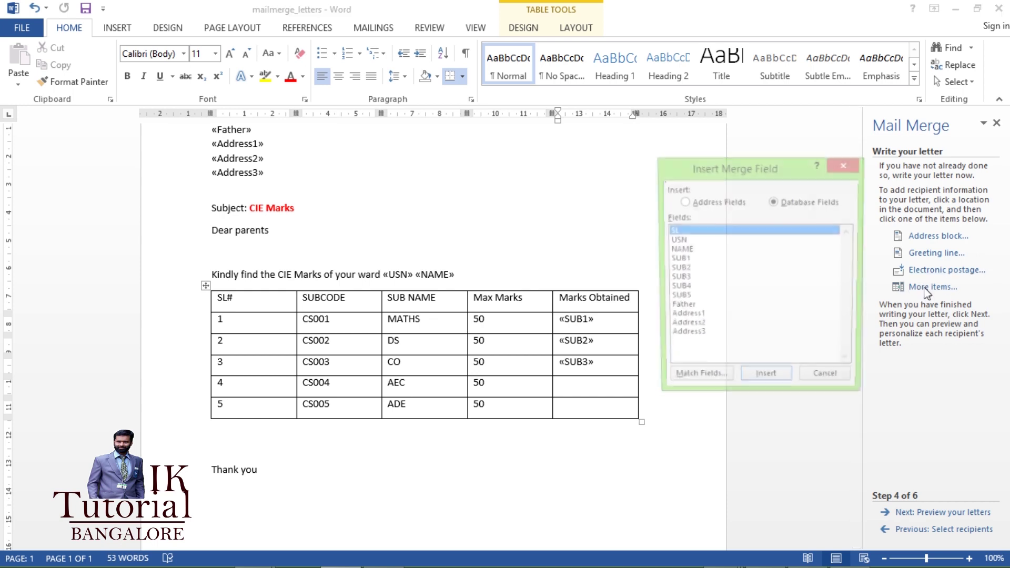
{"action": "left_click", "coordinate": [676, 288]}
{"action": "left_click", "coordinate": [766, 382]}
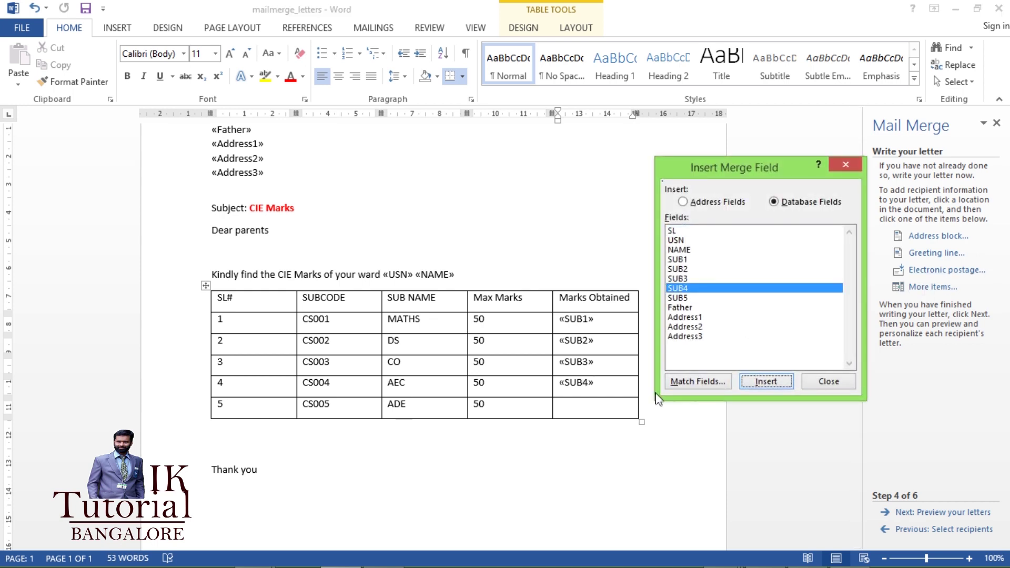
{"action": "left_click", "coordinate": [828, 381]}
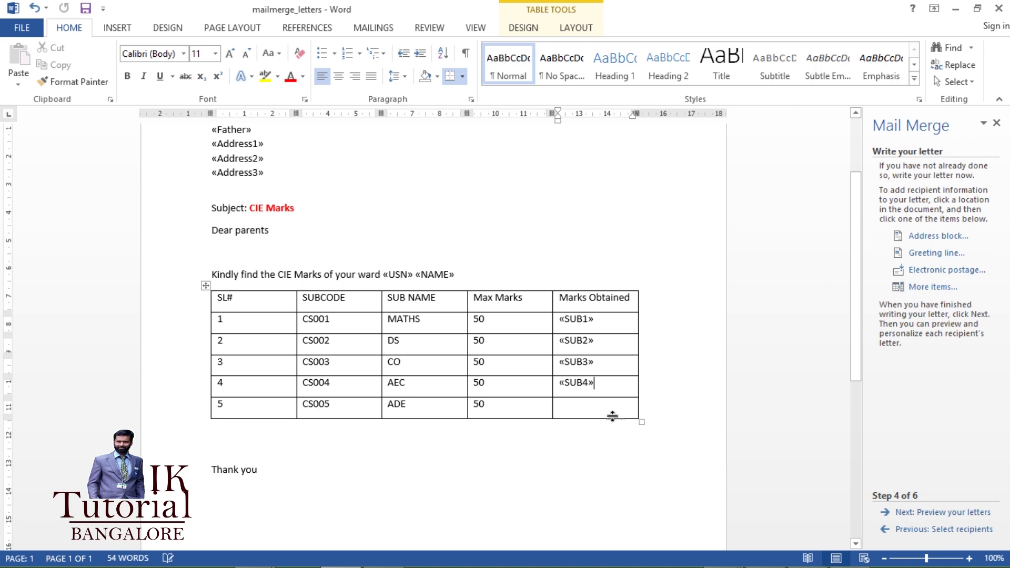
{"action": "left_click", "coordinate": [921, 287]}
{"action": "left_click", "coordinate": [684, 298]}
{"action": "left_click", "coordinate": [766, 382]}
{"action": "left_click", "coordinate": [828, 381]}
Step: Advance the mail merge to the letter preview and step back through the recipients to recipient 1
{"action": "scroll", "coordinate": [683, 406], "scroll_direction": "down", "scroll_amount": 2}
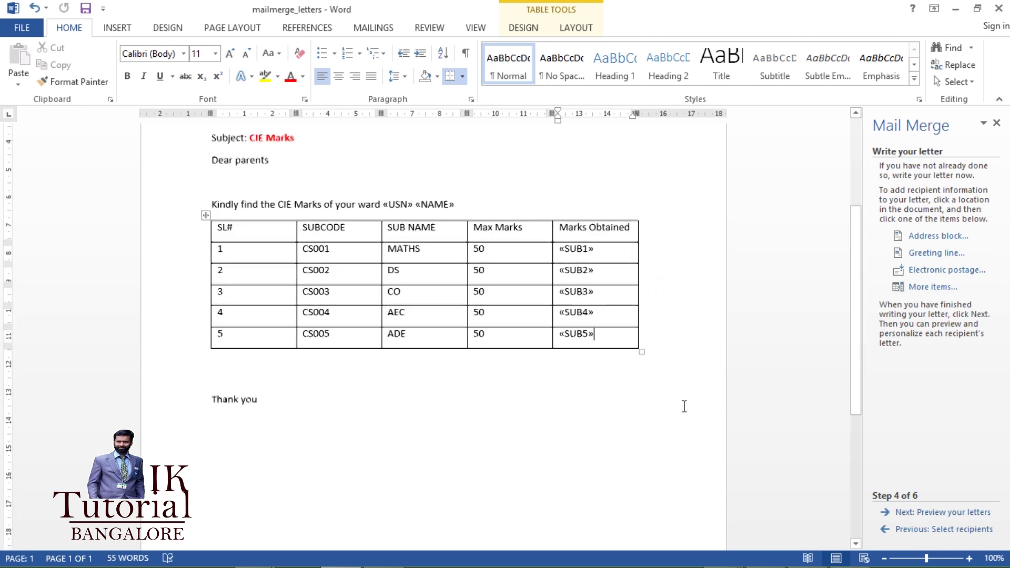
{"action": "scroll", "coordinate": [684, 406], "scroll_direction": "up", "scroll_amount": 3}
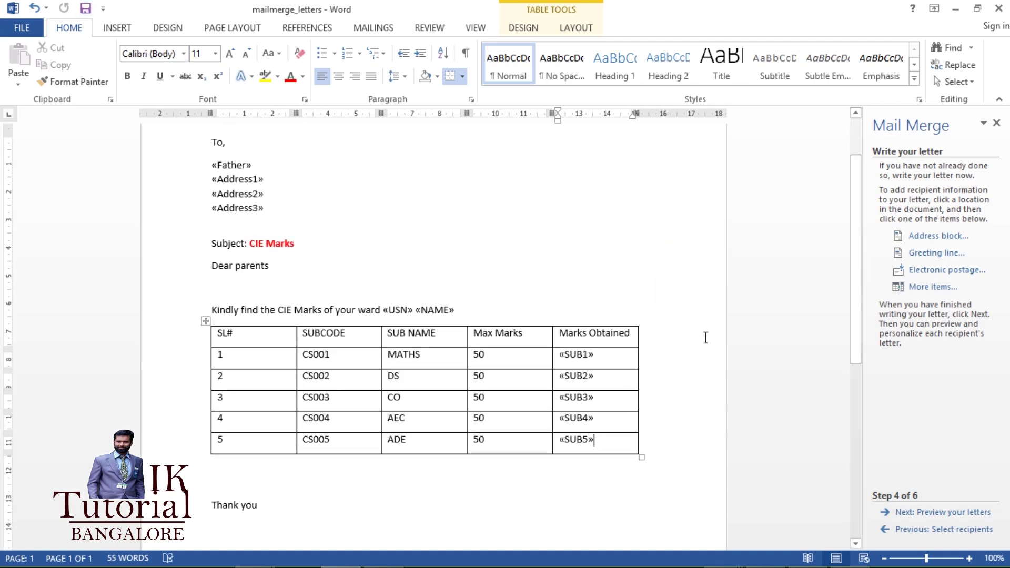
{"action": "left_click", "coordinate": [948, 519]}
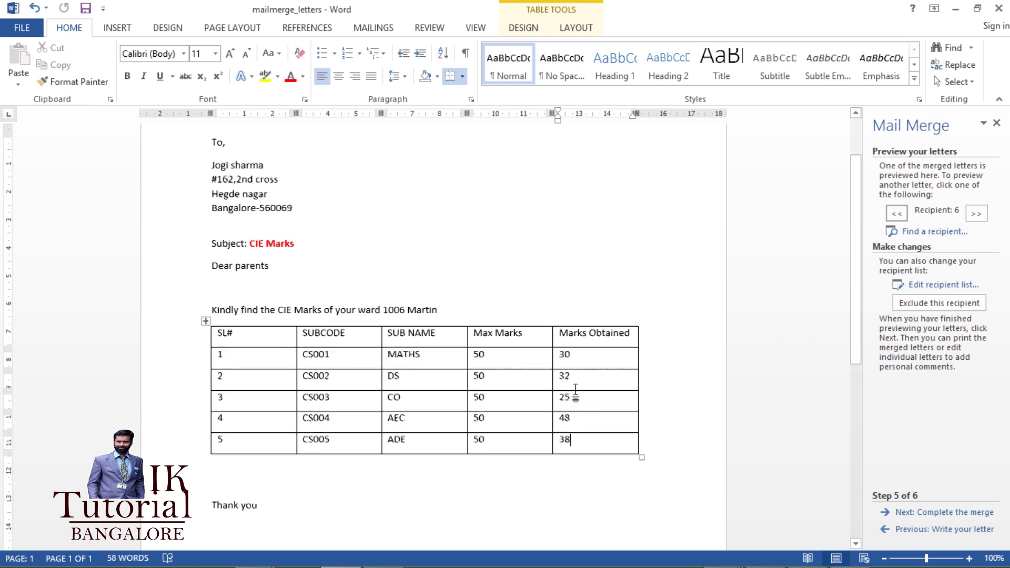
{"action": "scroll", "coordinate": [536, 341], "scroll_direction": "up", "scroll_amount": 2}
{"action": "left_click", "coordinate": [896, 215]}
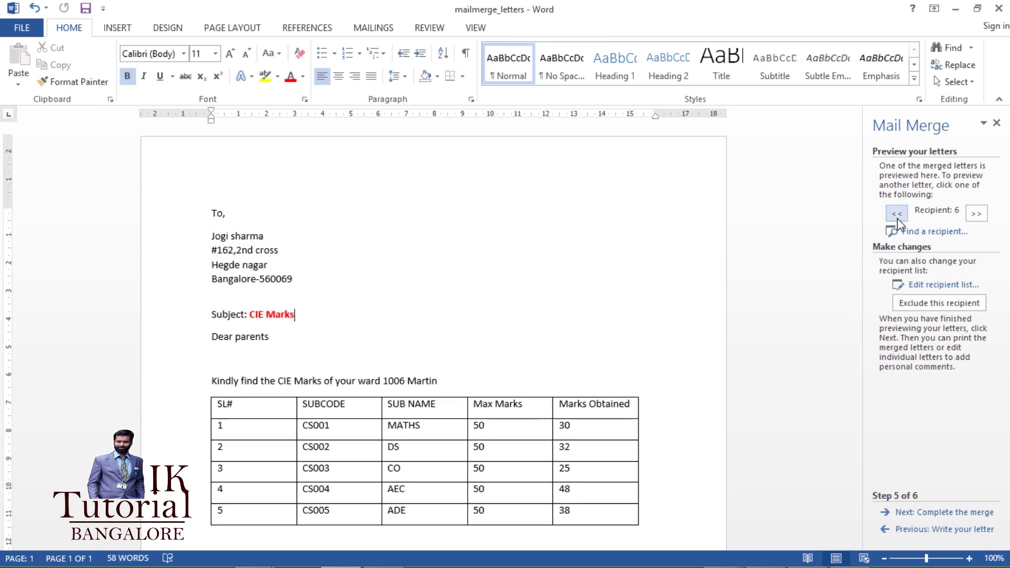
{"action": "left_click", "coordinate": [896, 214]}
{"action": "left_click", "coordinate": [897, 214]}
{"action": "left_click", "coordinate": [896, 215]}
{"action": "left_click", "coordinate": [897, 214]}
{"action": "left_click", "coordinate": [897, 214]}
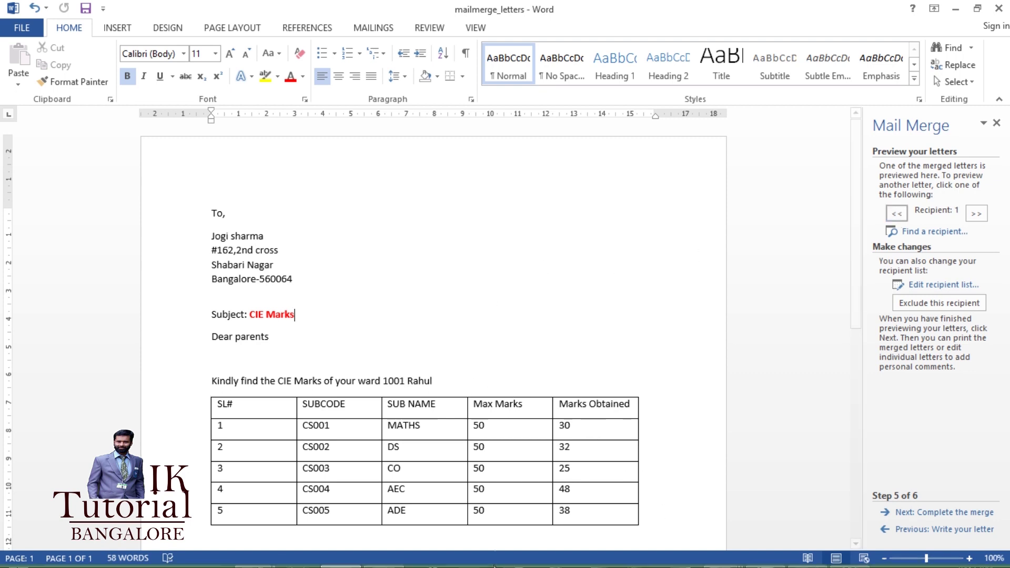
Step: Compare the name, address and marks in recipient 1's letter with the first record of the Address workbook in Excel
{"action": "left_click", "coordinate": [382, 553]}
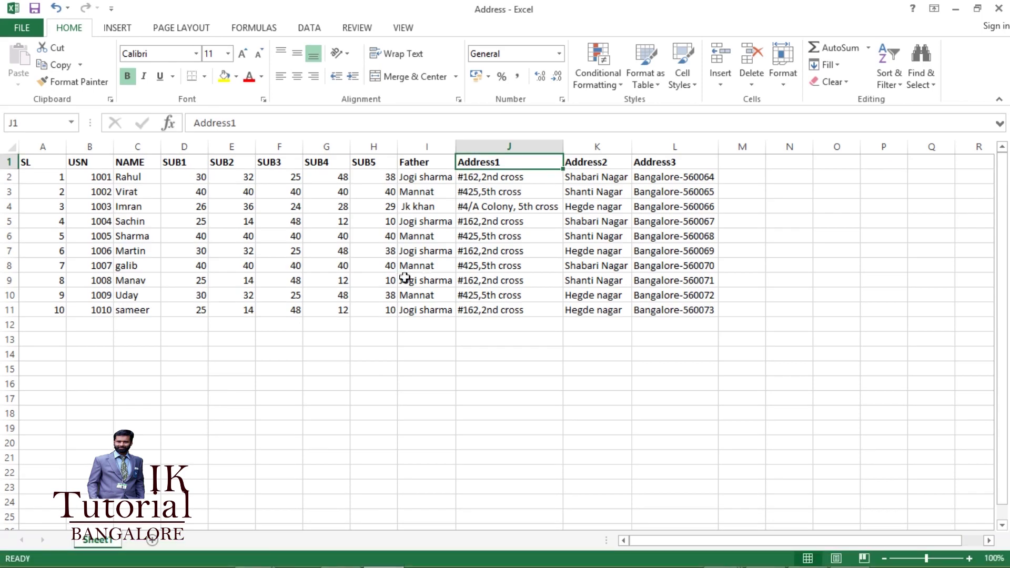
{"action": "left_click", "coordinate": [129, 177]}
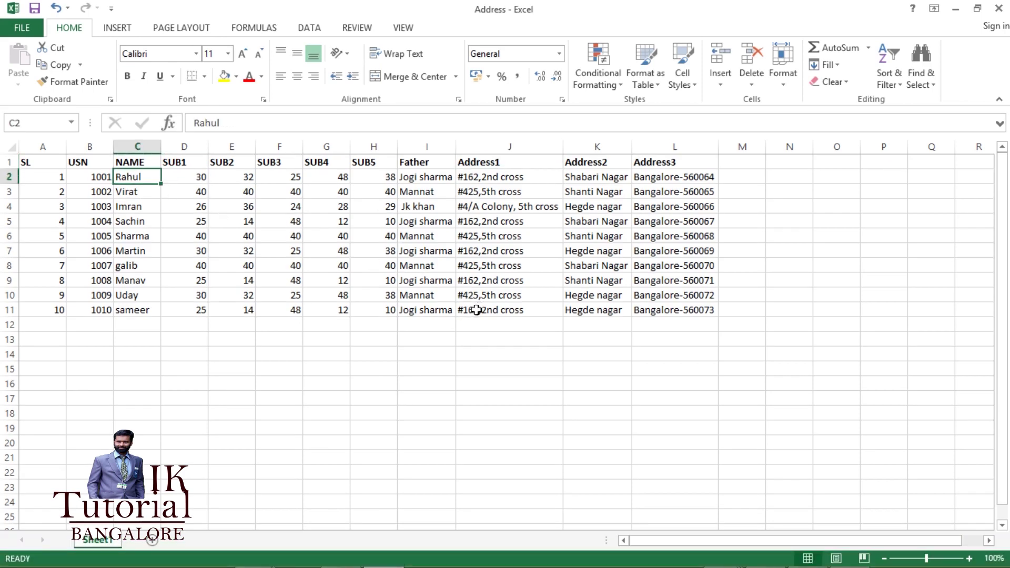
{"action": "left_click", "coordinate": [425, 177]}
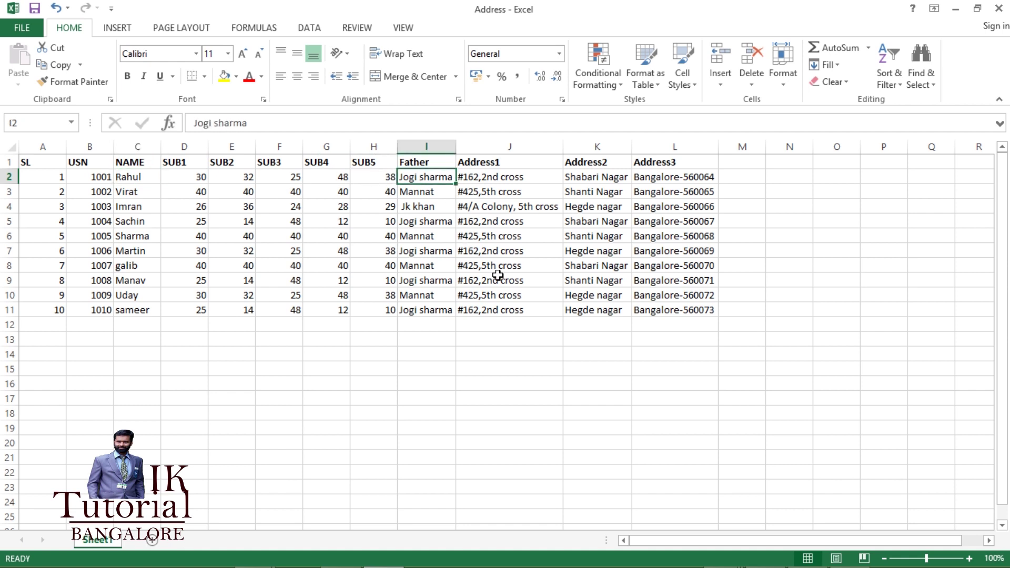
{"action": "key", "text": "alt+Tab"}
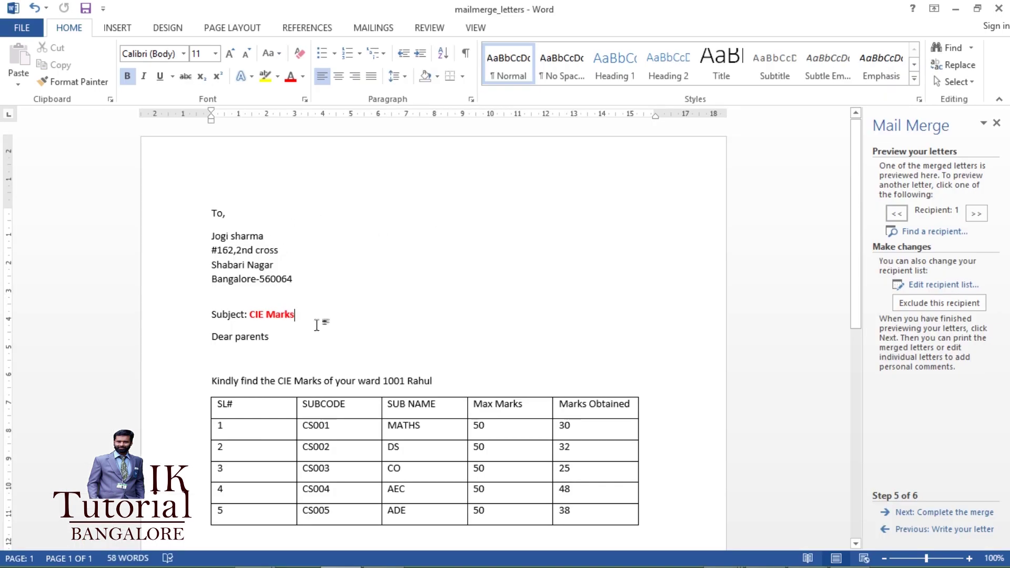
{"action": "left_click_drag", "start_coordinate": [398, 379], "coordinate": [432, 380]}
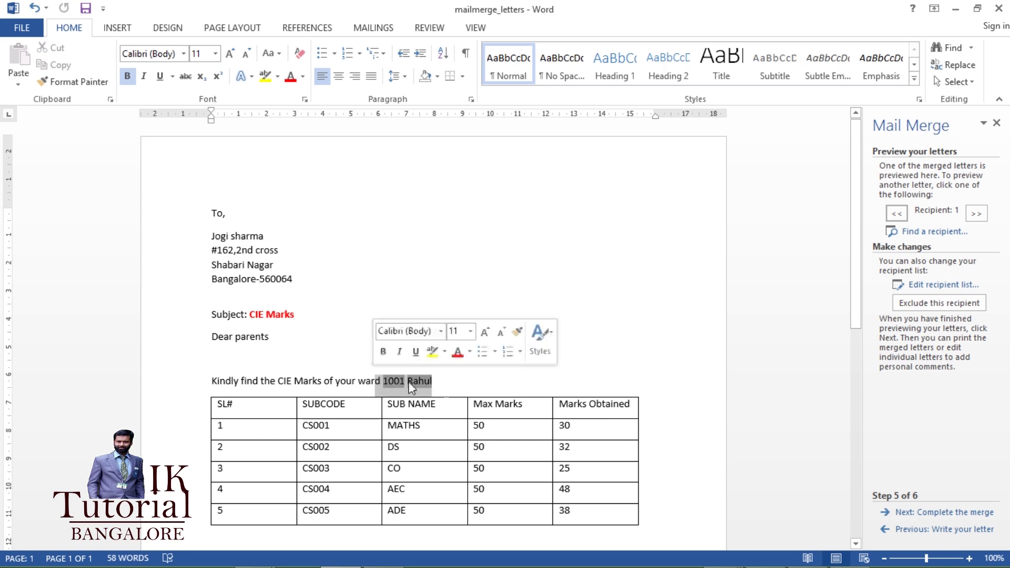
{"action": "left_click", "coordinate": [588, 469]}
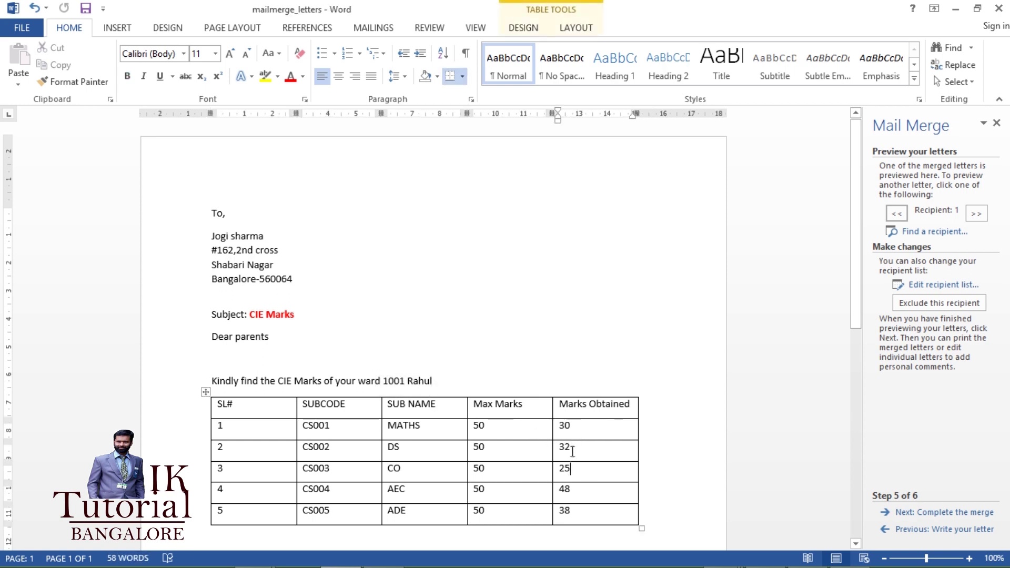
{"action": "key", "text": "alt+Tab"}
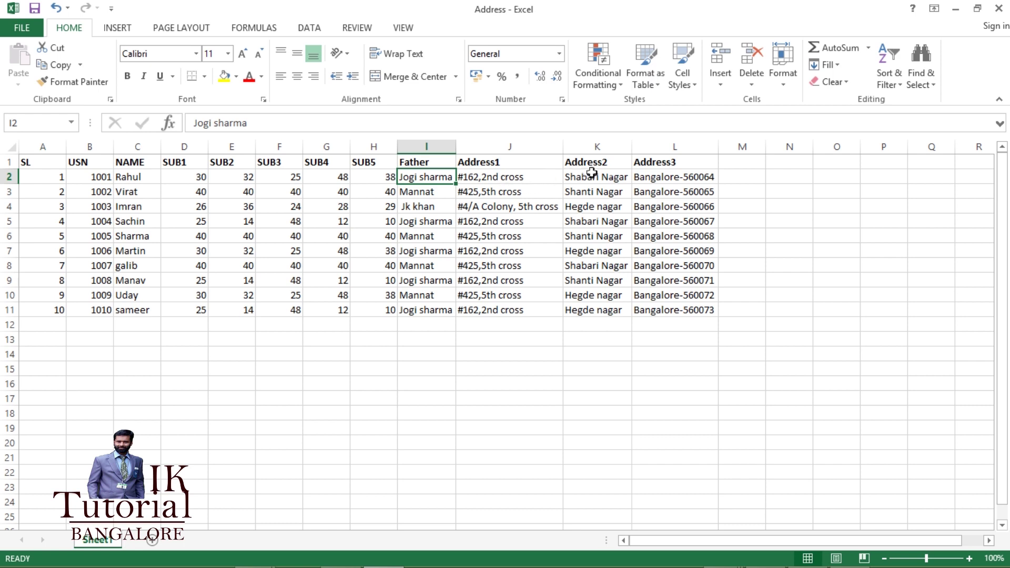
{"action": "key", "text": "alt+Tab"}
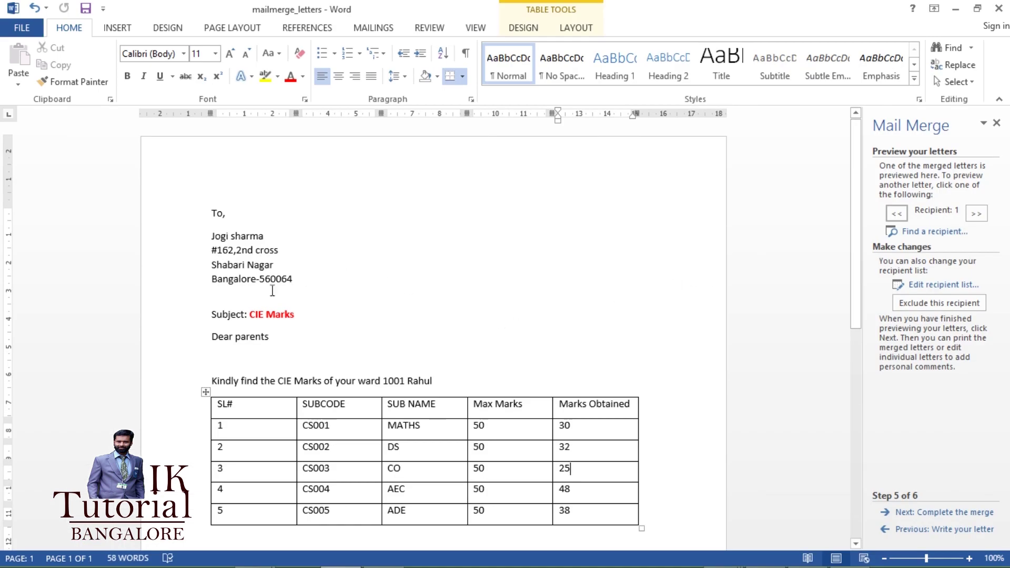
Step: Preview recipient 2's letter and compare its details with the second record of the Address workbook in Excel
{"action": "left_click", "coordinate": [976, 214]}
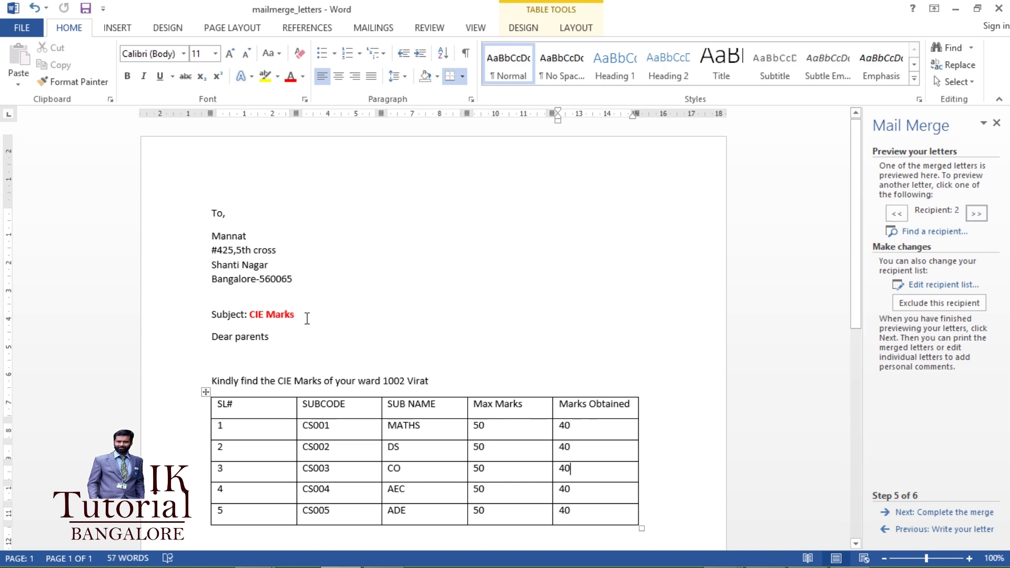
{"action": "double_click", "coordinate": [421, 380]}
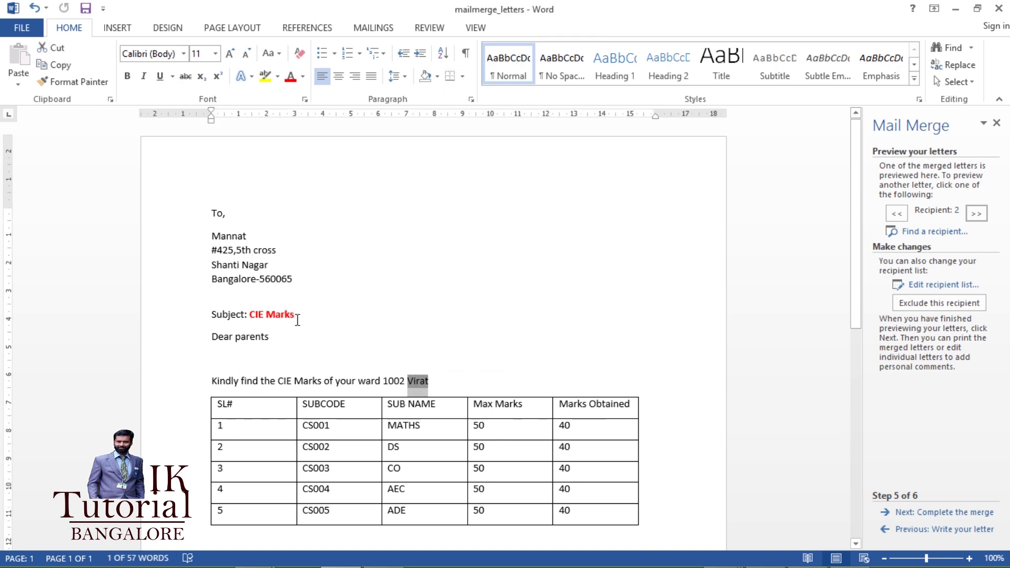
{"action": "key", "text": "alt+Tab"}
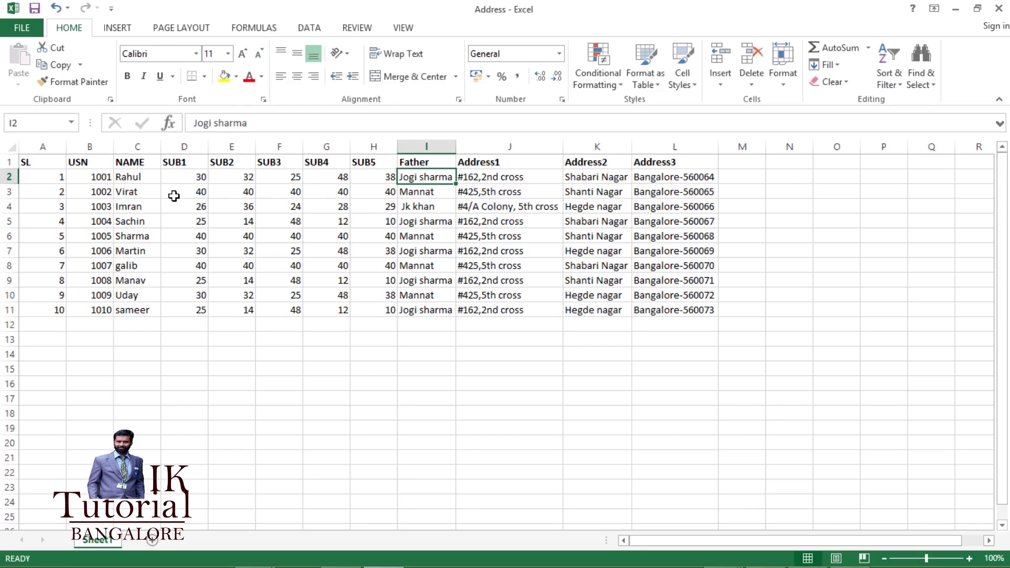
{"action": "left_click", "coordinate": [474, 196]}
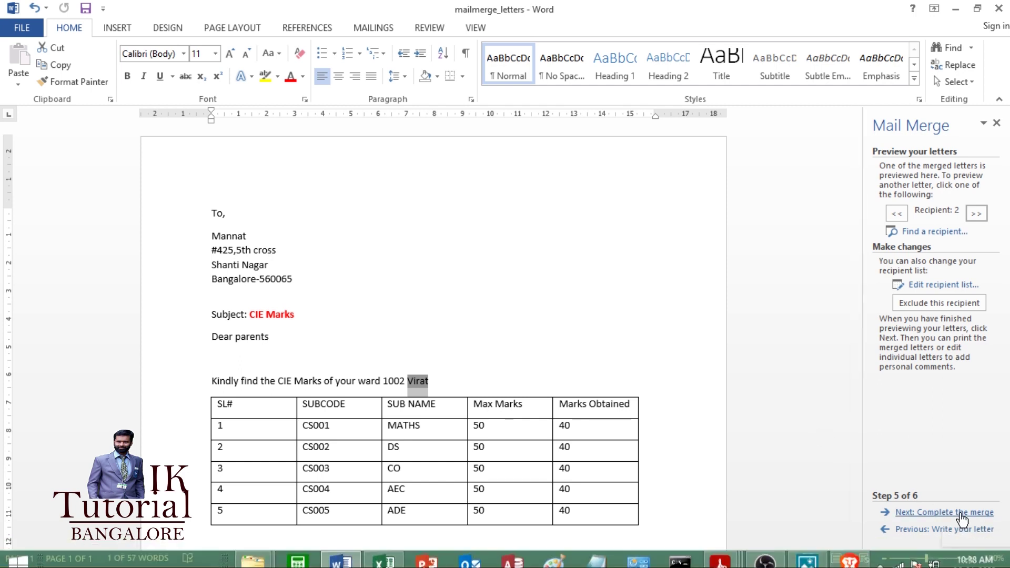
Step: Complete the merge by merging all records into a new document of individual letters
{"action": "left_click", "coordinate": [900, 513]}
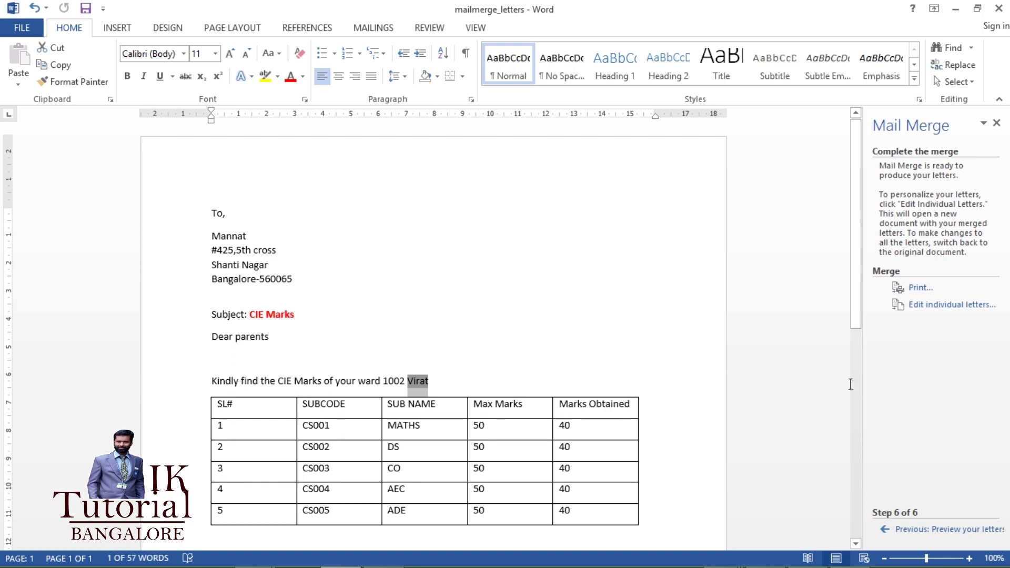
{"action": "left_click", "coordinate": [932, 306]}
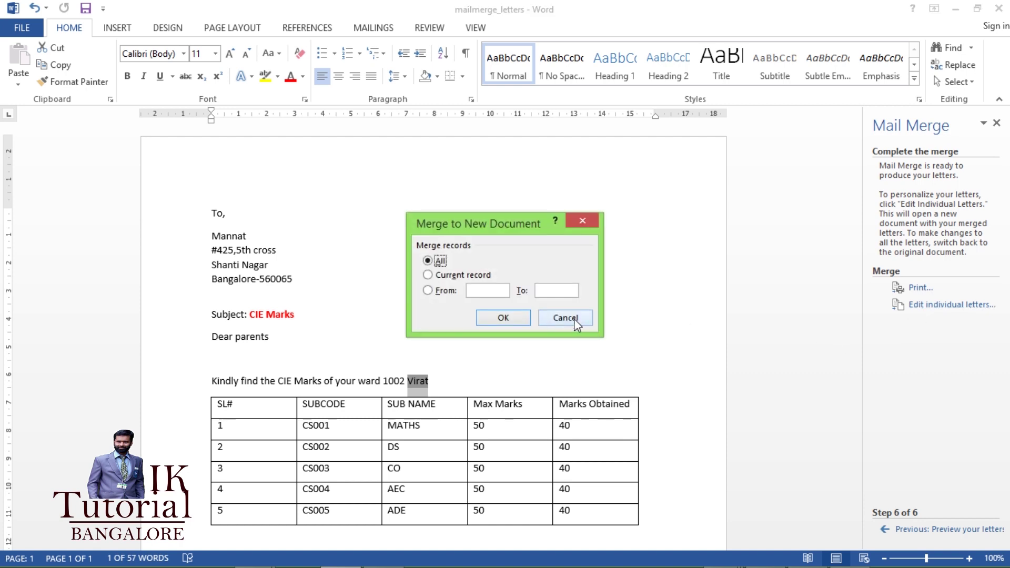
{"action": "left_click", "coordinate": [506, 317]}
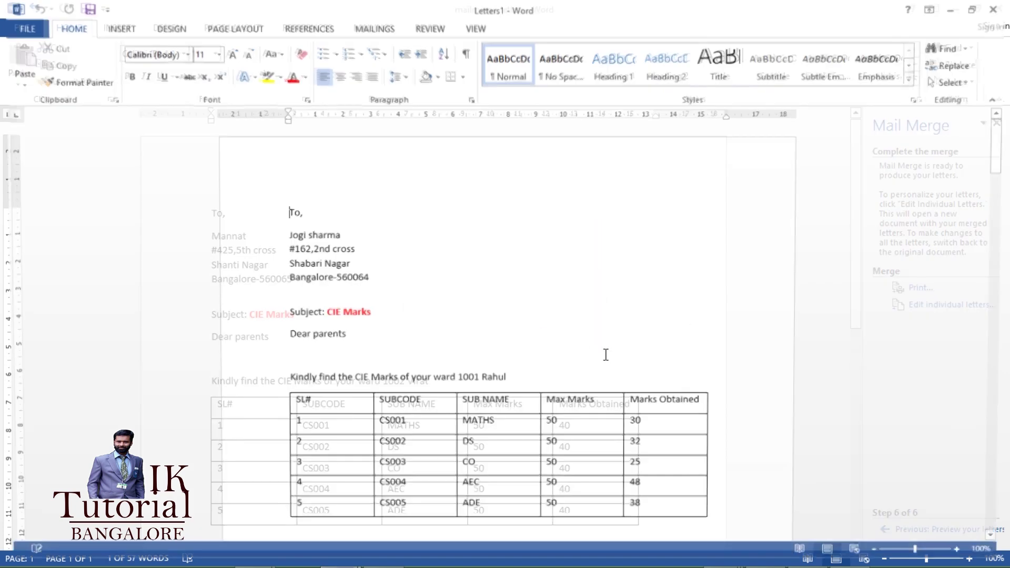
Step: Review the address and marks in the merged letters, from the first letter through the third
{"action": "scroll", "coordinate": [460, 321], "scroll_direction": "down", "scroll_amount": 2}
{"action": "scroll", "coordinate": [461, 322], "scroll_direction": "down", "scroll_amount": 18}
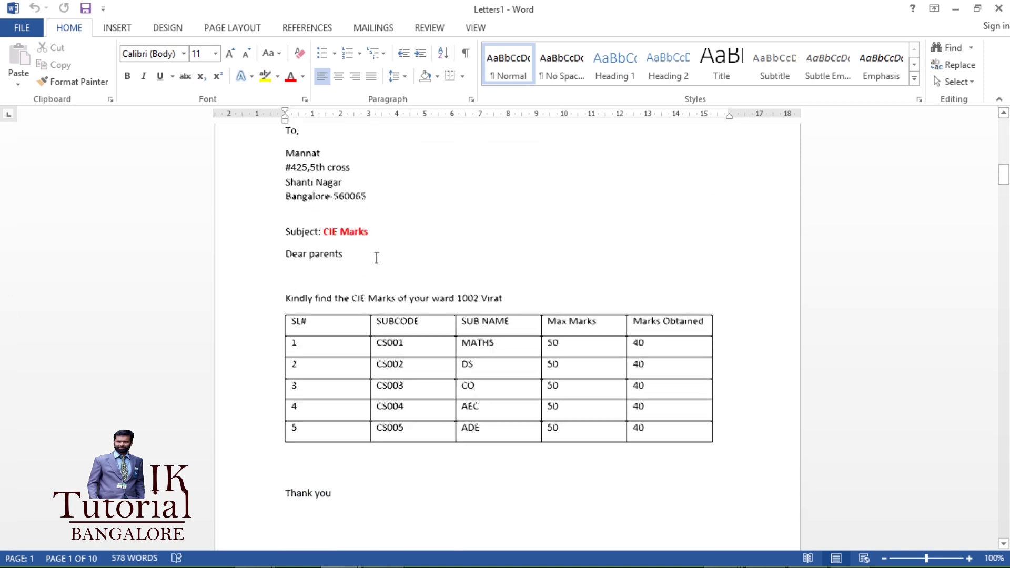
{"action": "left_click", "coordinate": [392, 194]}
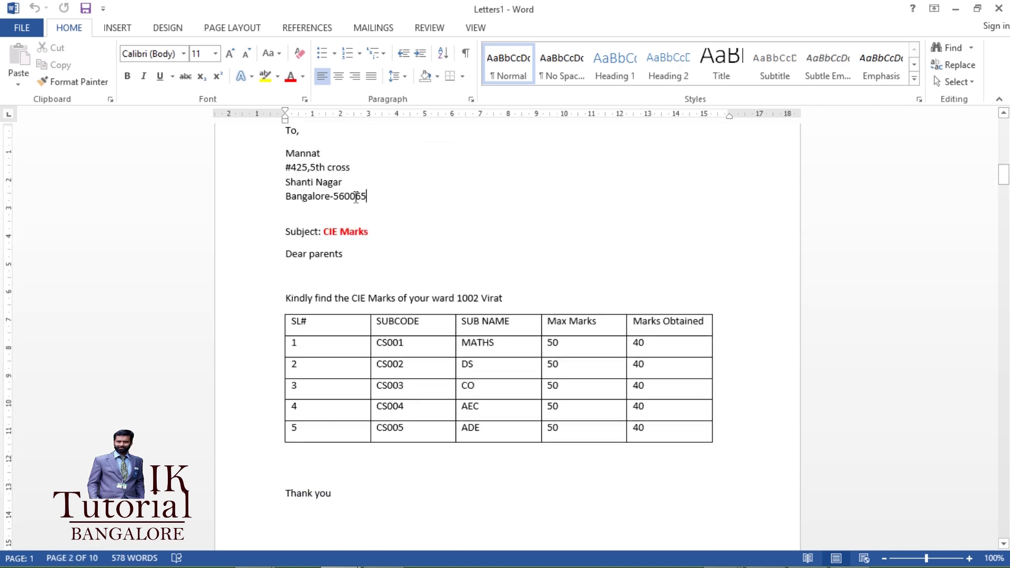
{"action": "left_click", "coordinate": [667, 363]}
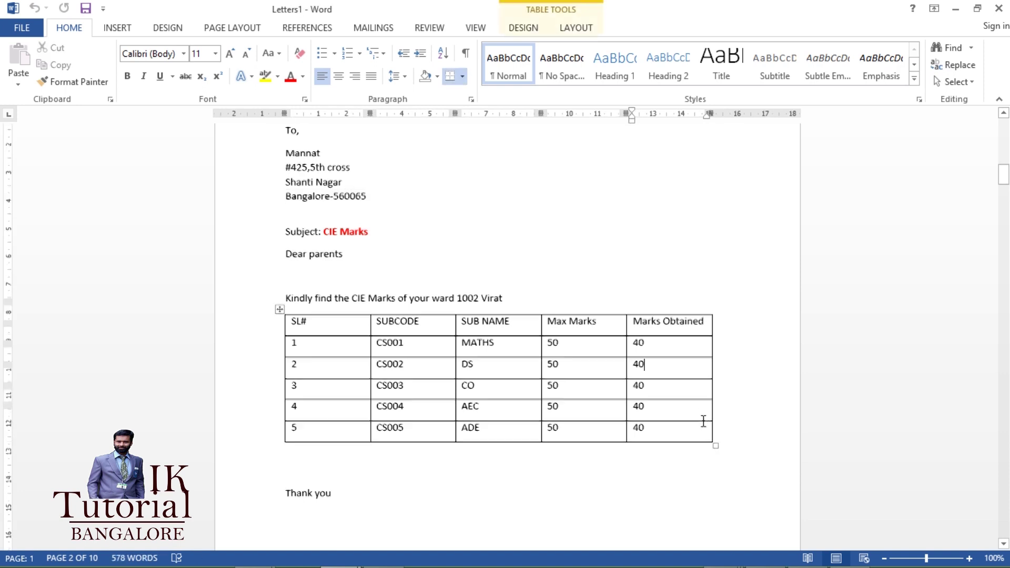
{"action": "scroll", "coordinate": [702, 418], "scroll_direction": "down", "scroll_amount": 18}
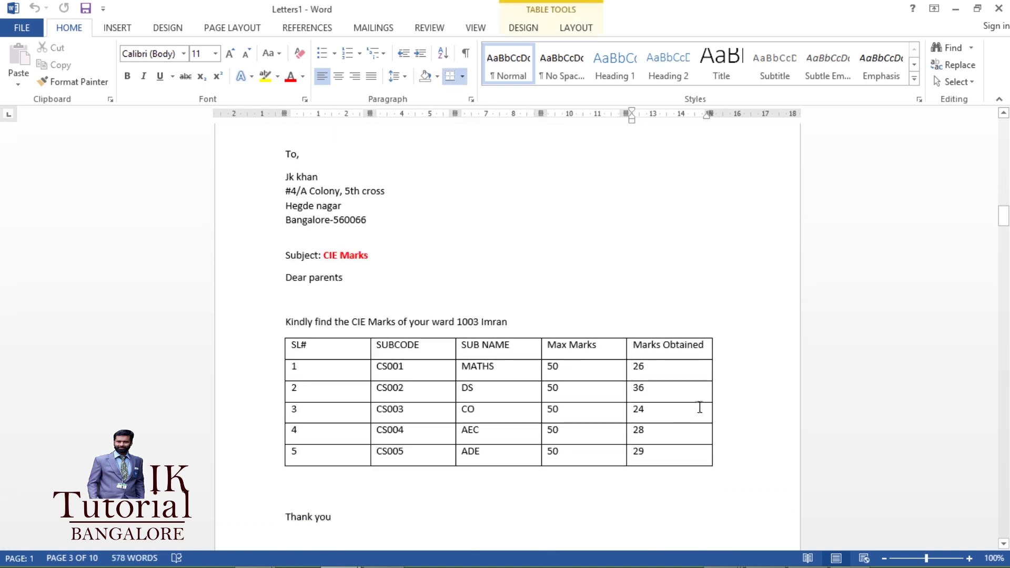